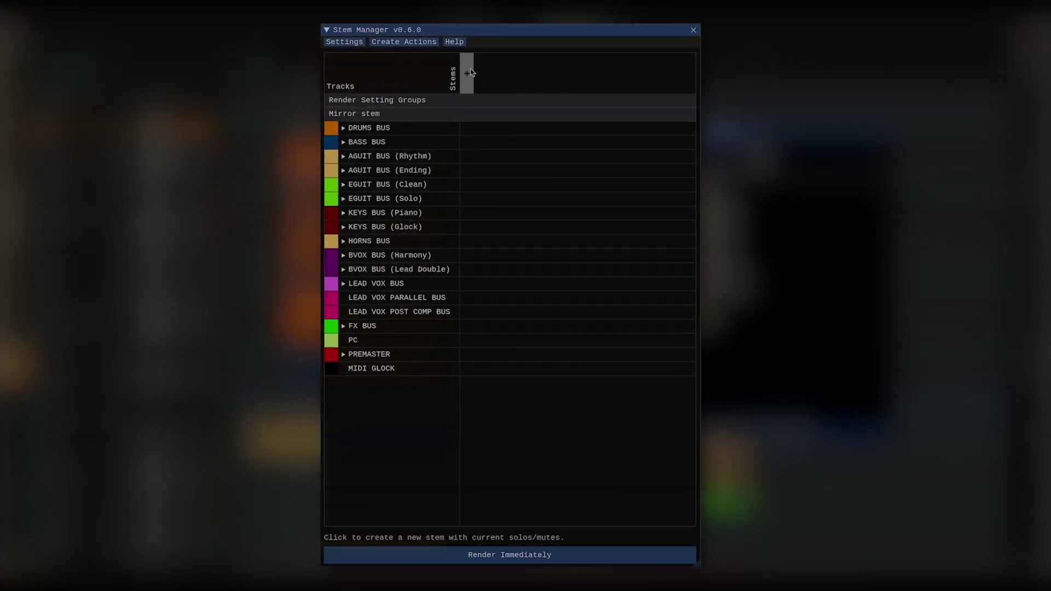
Add the Drums, Bass and Guitar stems.
left_click(761, 157)
type("Drums")
key("Return")
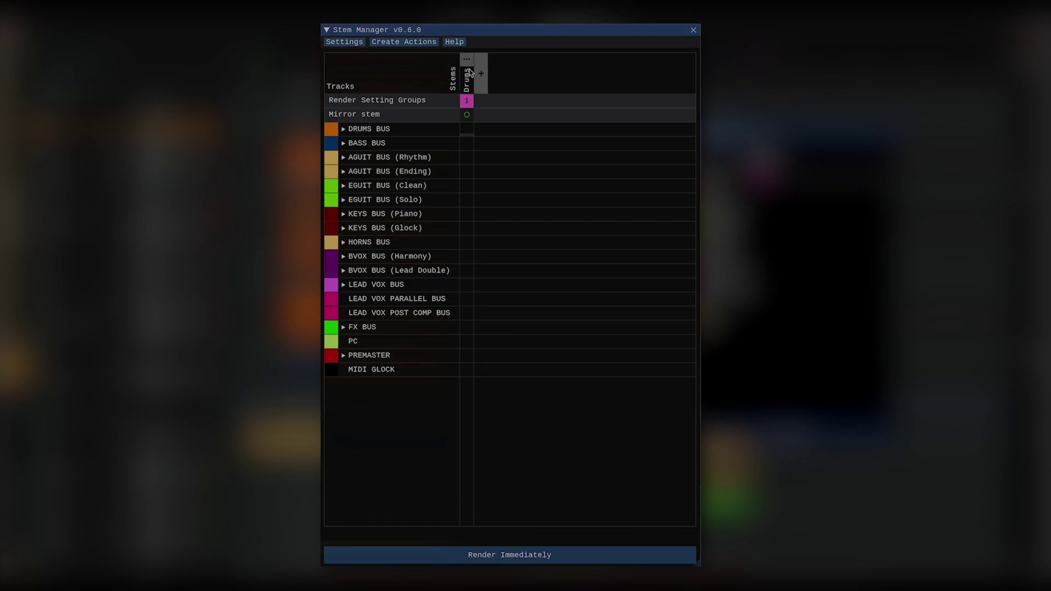
left_click(480, 72)
type("Bass")
key("Return")
left_click(495, 74)
type("Guitar")
Add the Keys, Horns and Backing Vocals stems.
key("Return")
left_click(509, 74)
type("Keys")
key("Return")
left_click(524, 74)
type("Horns")
key("Return")
left_click(538, 76)
type("Backing Vocals")
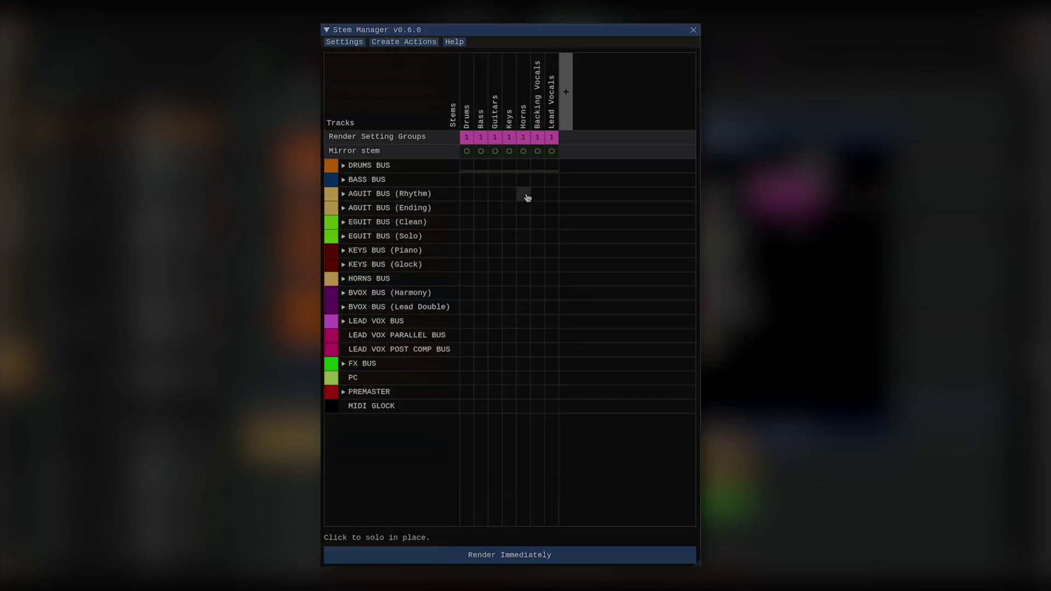
Solo DRUMS BUS, BASS BUS, the four guitar buses and the keys buses in their matching stems.
left_click(467, 165)
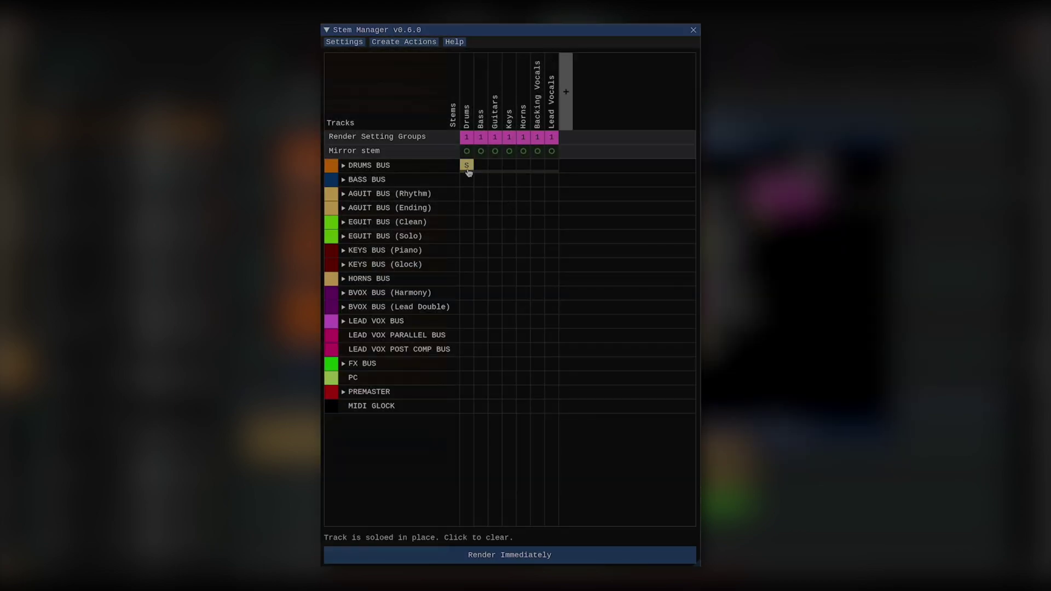
left_click(481, 179)
left_click(495, 193)
left_click(495, 207)
left_click(495, 221)
left_click(495, 236)
left_click(509, 250)
left_click(509, 265)
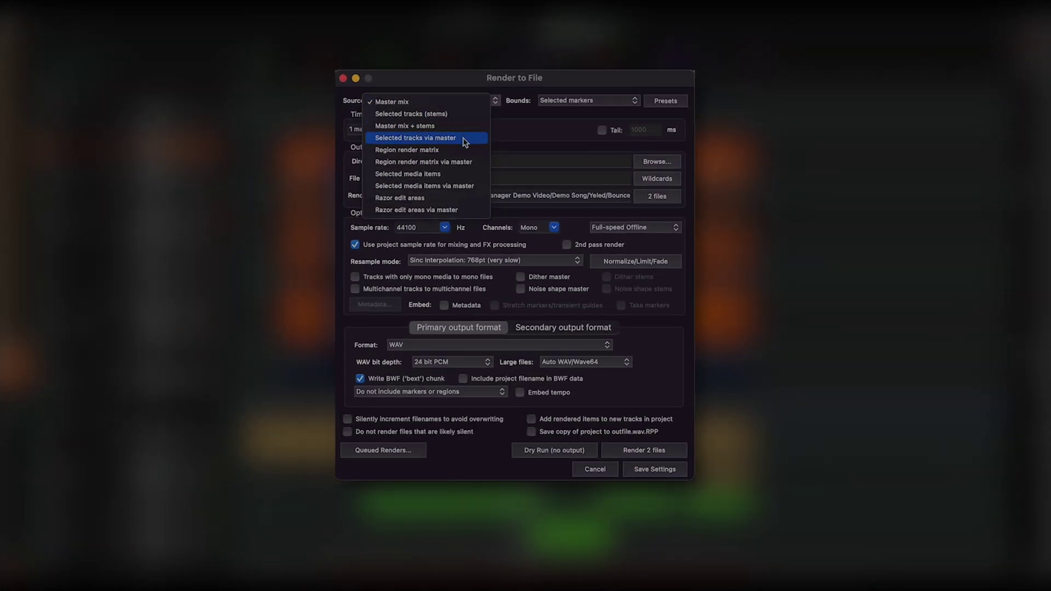
Set render source to 'Selected tracks via master' and select the drums, bass and four guitar buses.
left_click(464, 140)
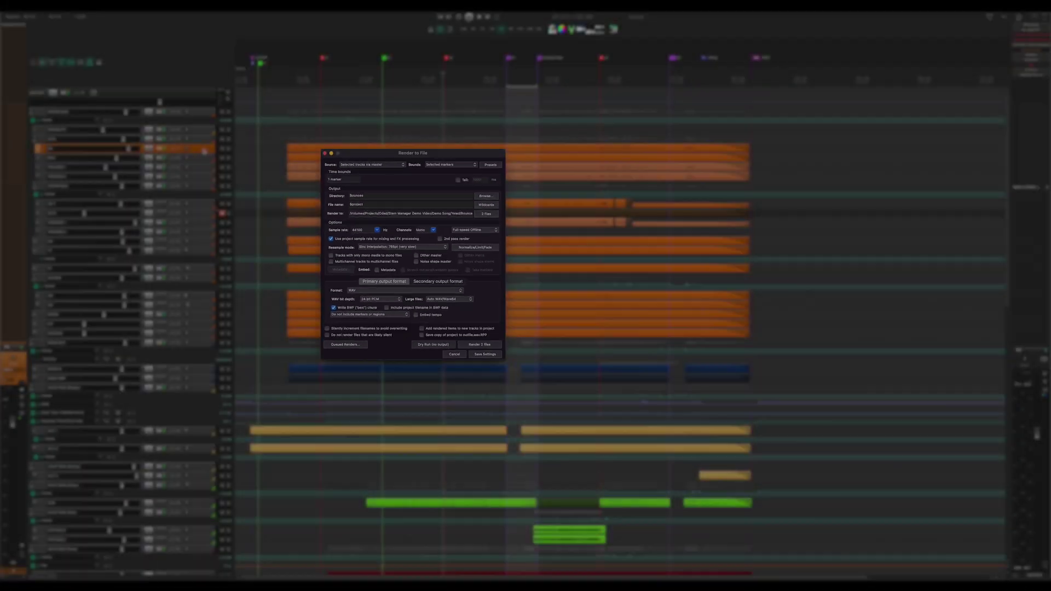
left_click(202, 112)
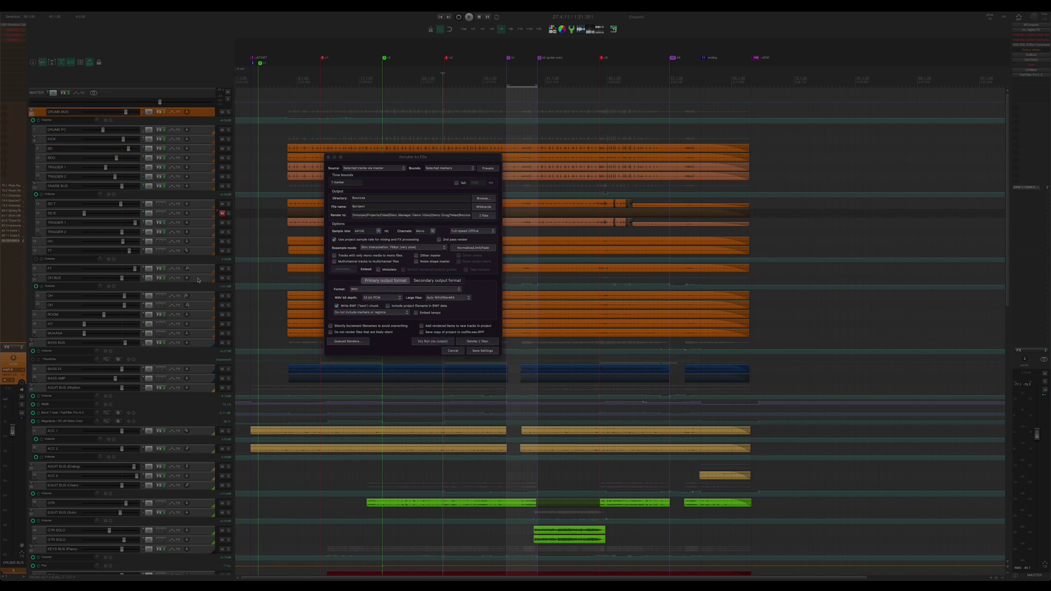
left_click(202, 342, "super")
left_click(201, 388, "super")
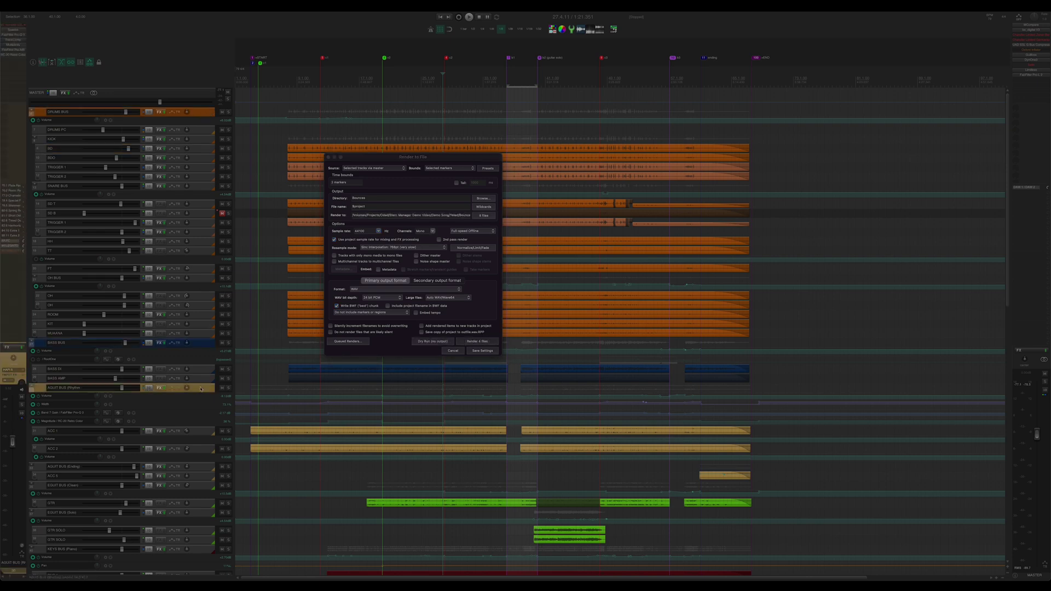
left_click(198, 469, "super")
left_click(199, 487, "super")
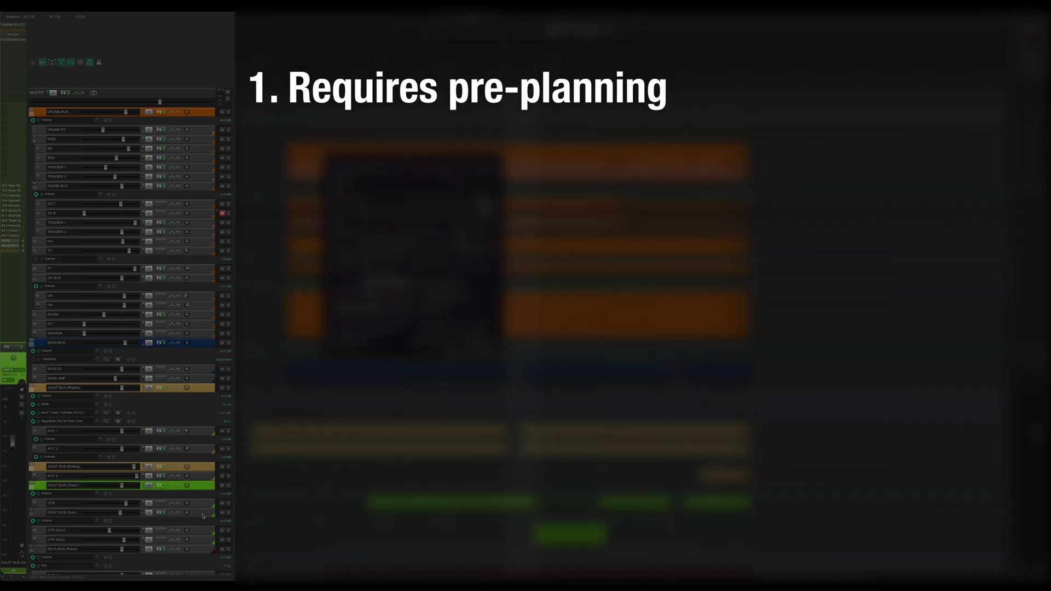
left_click(202, 514, "super")
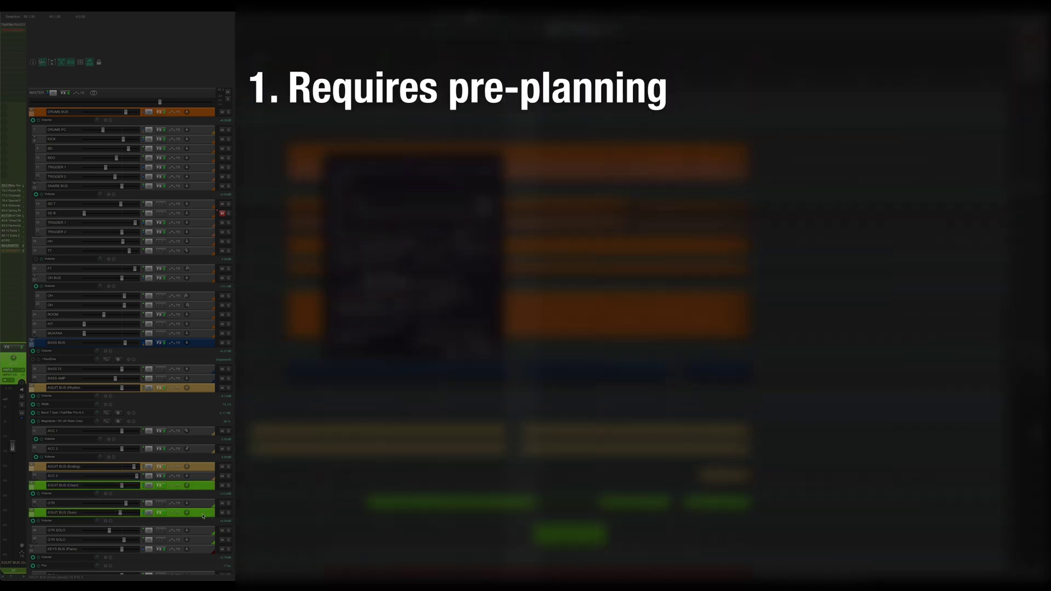
Add both KEYS buses, HORNS BUS and the three LEAD VOX buses to the render selection.
left_click(204, 549, "super")
scroll(181, 463, "down", 5)
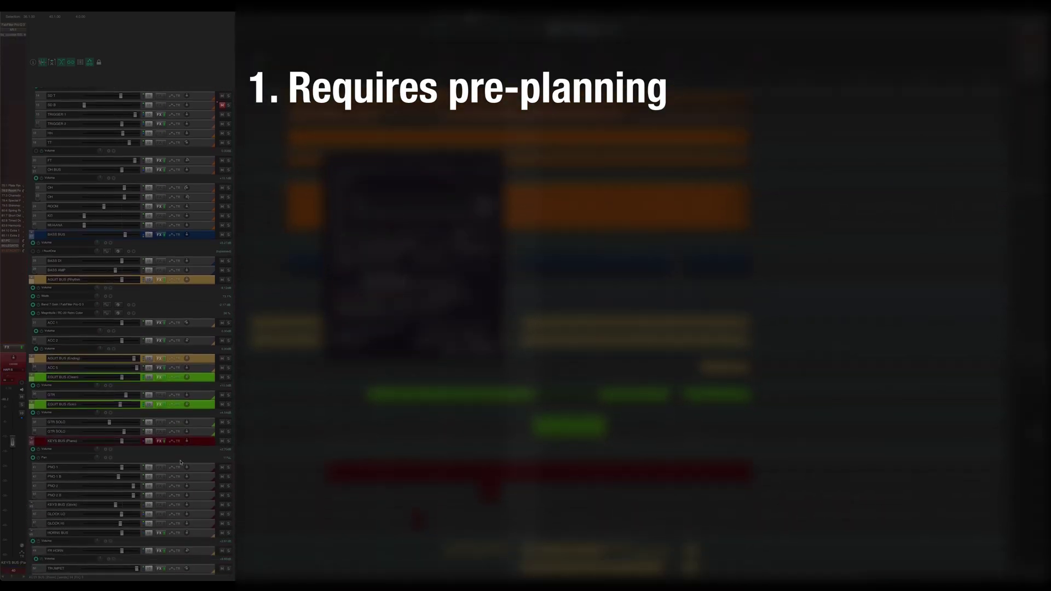
scroll(181, 462, "down", 1)
left_click(200, 480, "super")
scroll(201, 438, "down", 3)
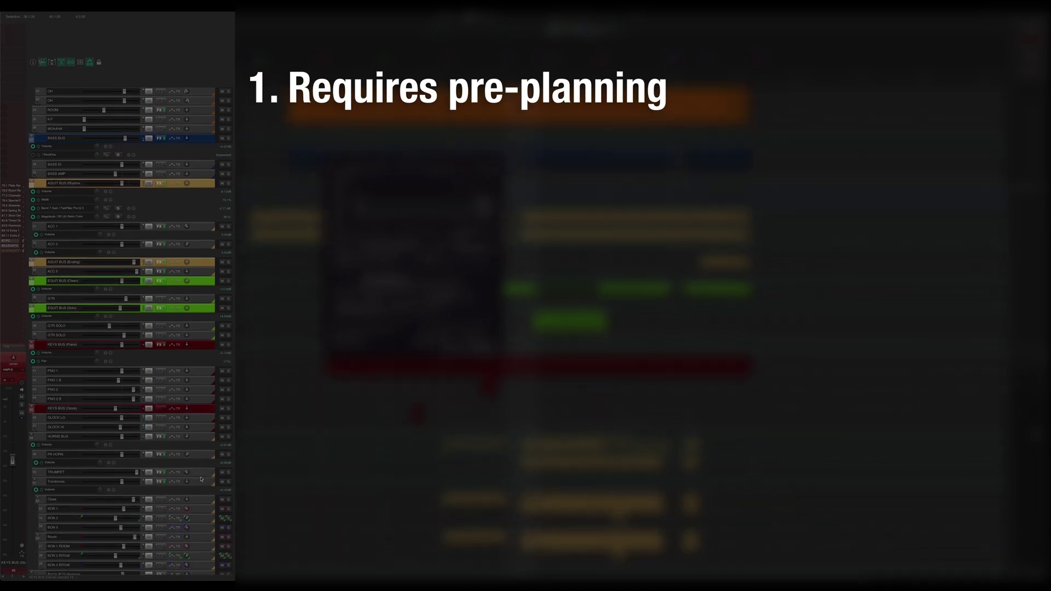
left_click(203, 419, "super")
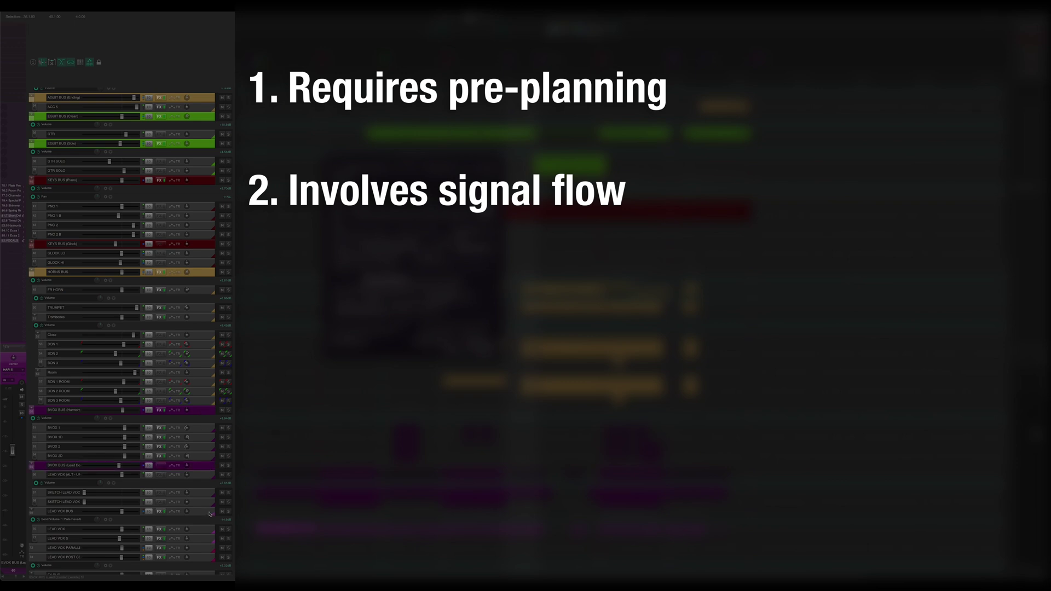
left_click(209, 514, "super")
scroll(204, 498, "down", 3)
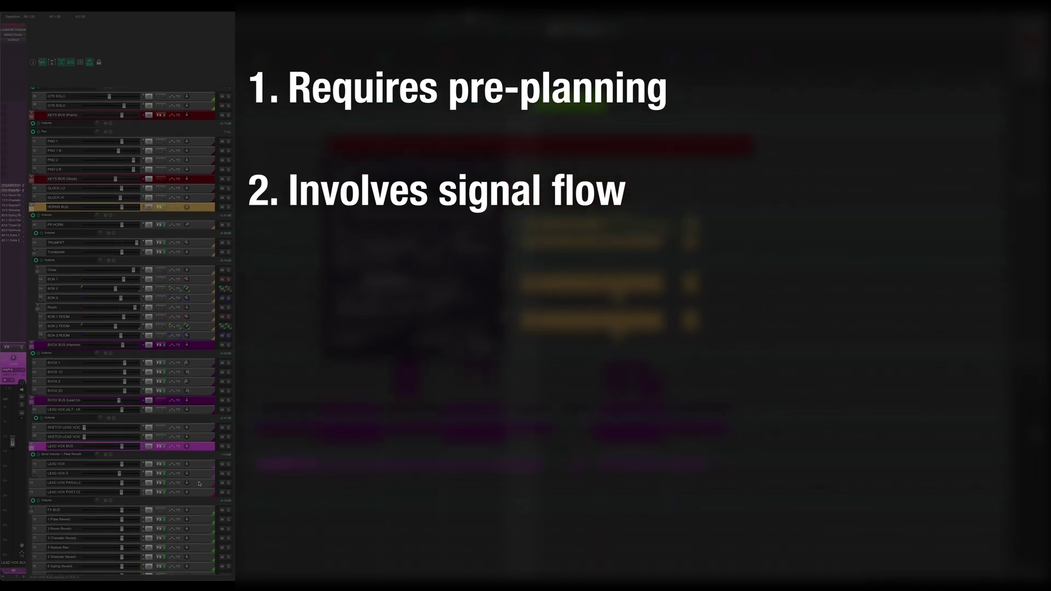
left_click(199, 484, "super")
left_click(198, 493, "super")
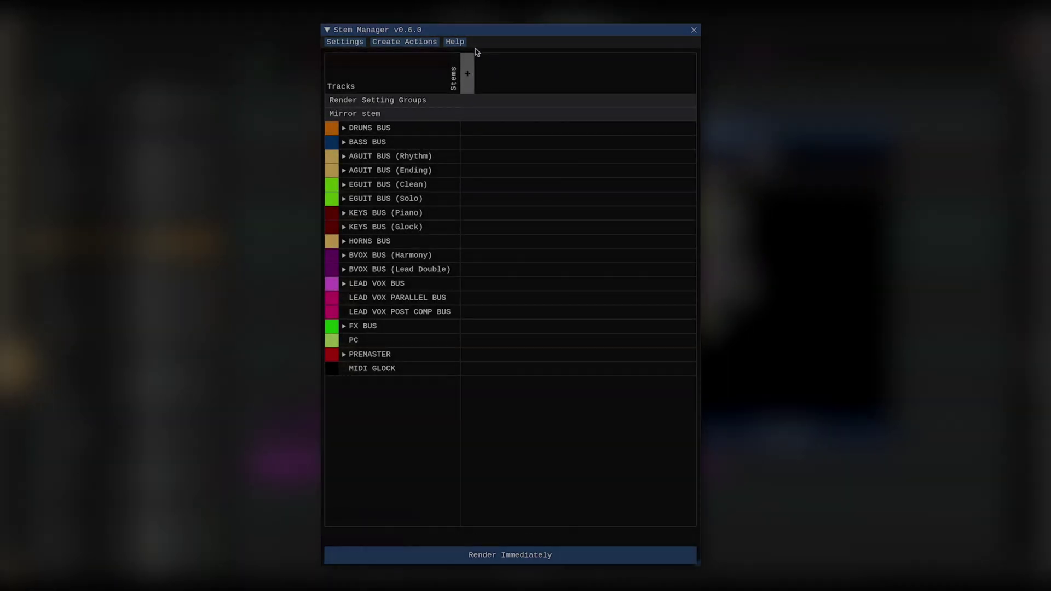
left_click(454, 43)
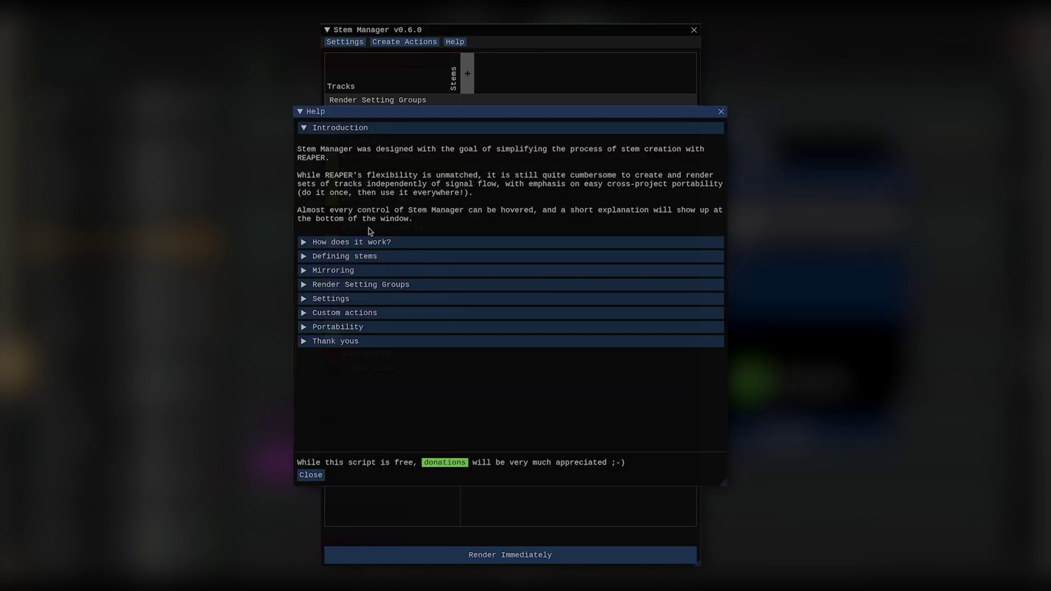
left_click(350, 298)
scroll(432, 316, "down", 15)
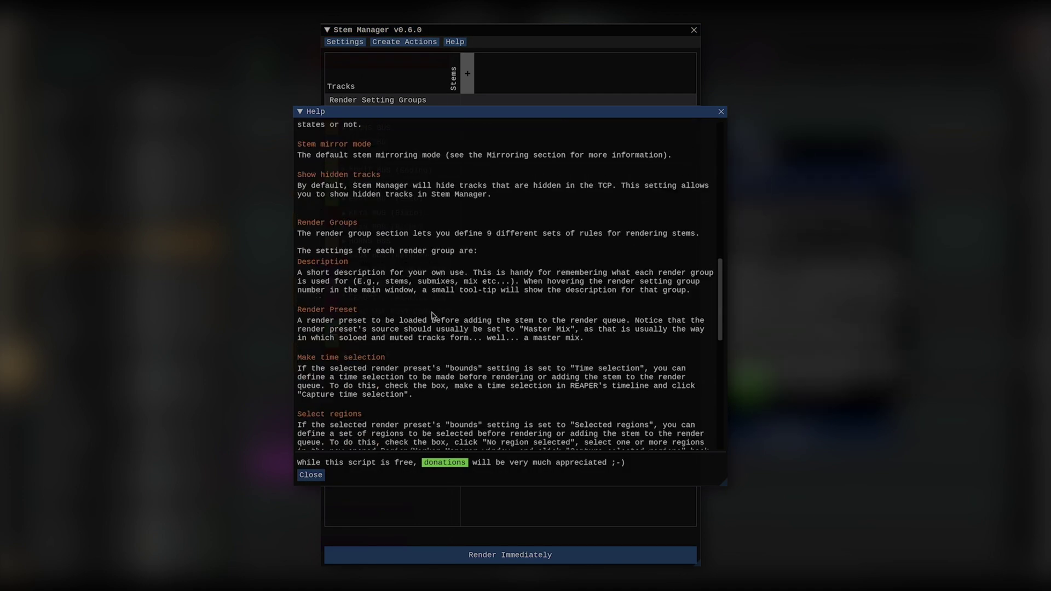
scroll(432, 316, "down", 3)
left_click(311, 476)
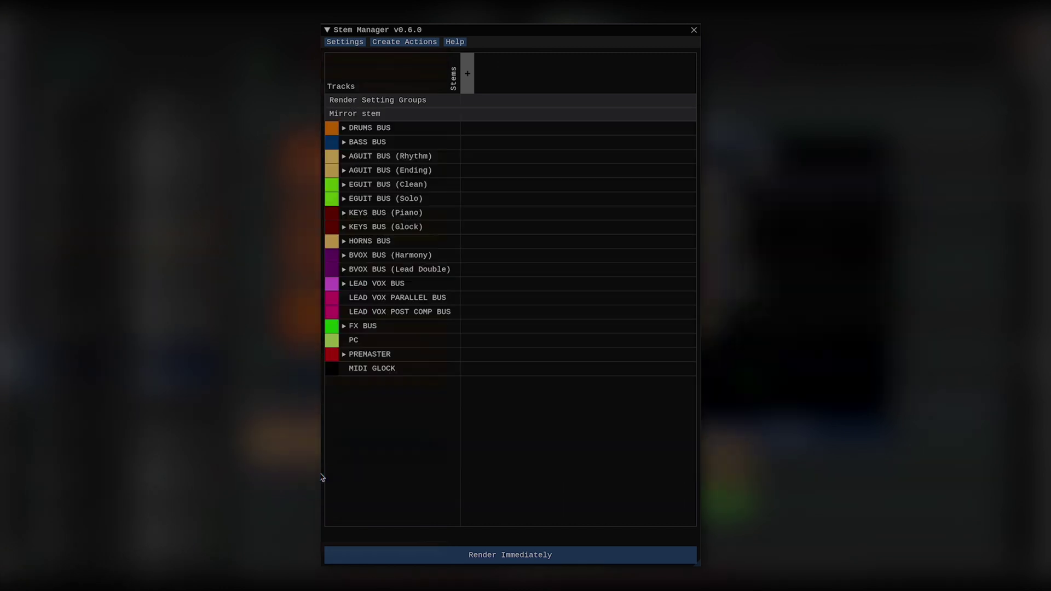
Expand and collapse BASS BUS, then hide the bass bus and its child tracks from view.
left_click(355, 142)
left_click(356, 143)
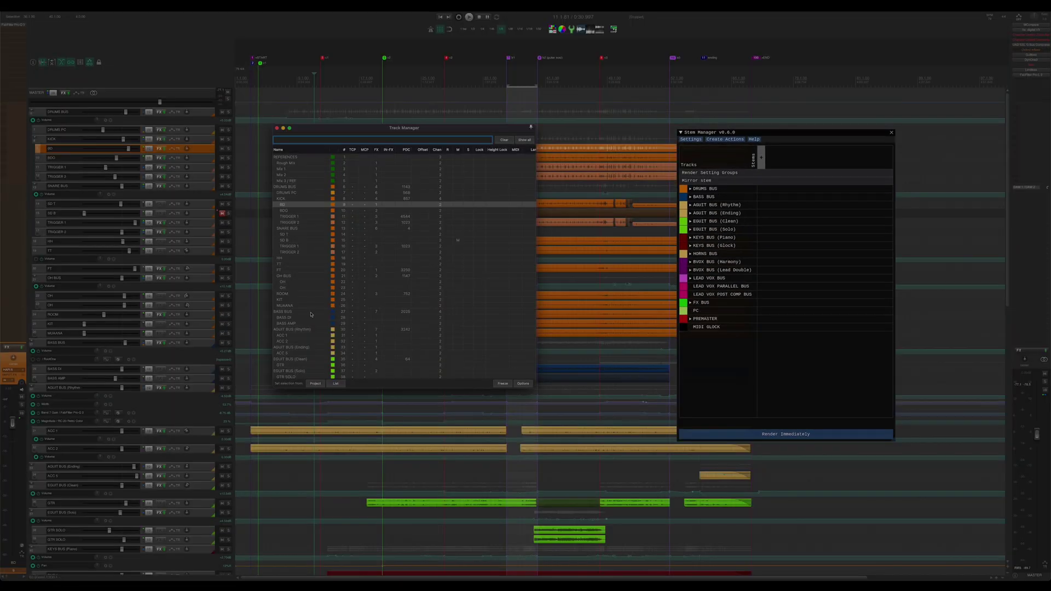
left_click(353, 316)
left_click(353, 316)
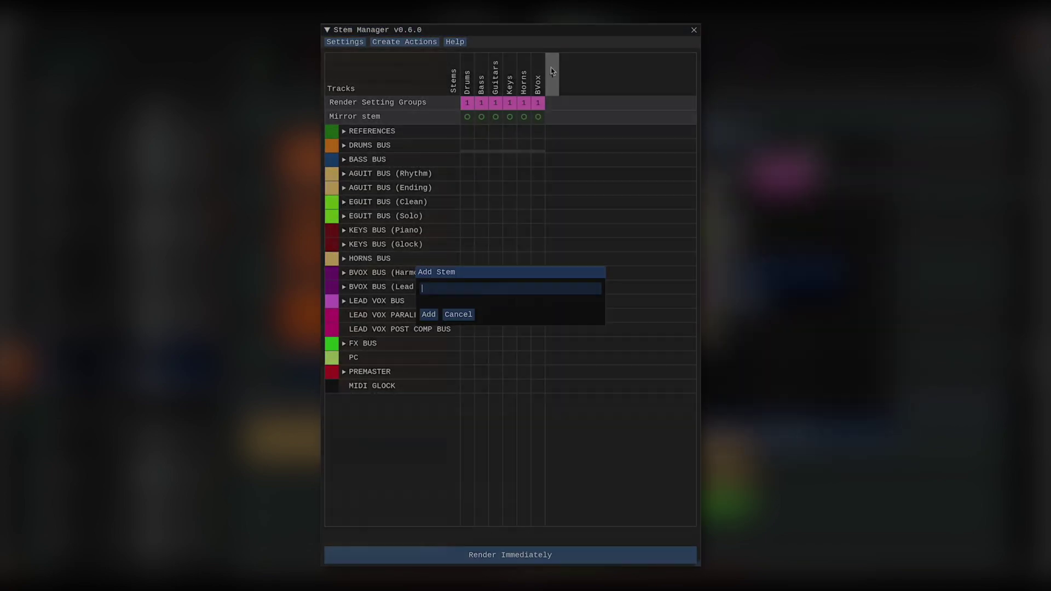
Finish adding the Vocals stem and move the BVox stem to its new position.
type("Vocals")
key("Return")
key("Escape")
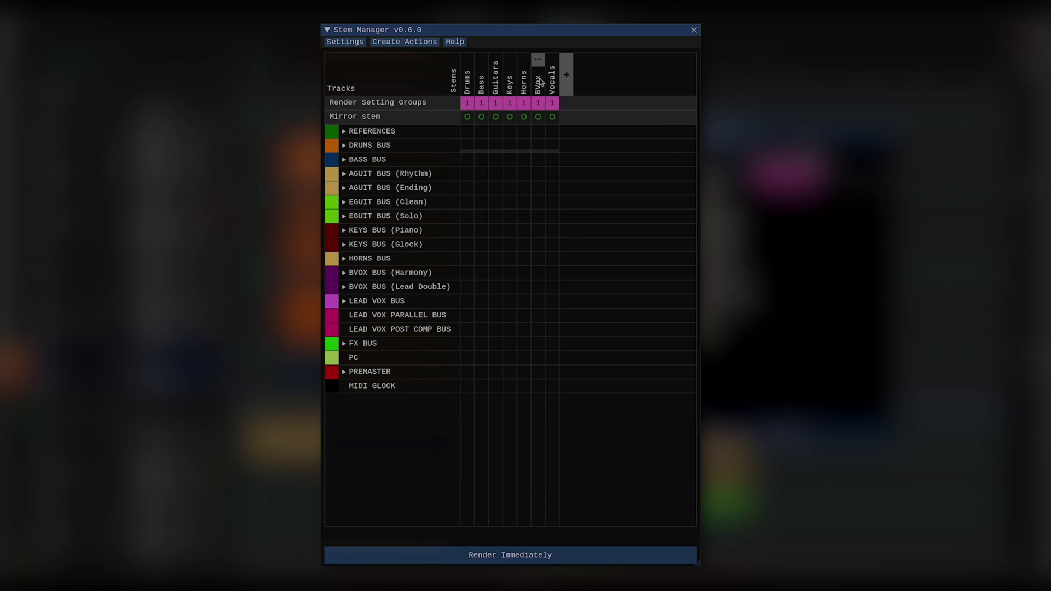
mouse_move(539, 82)
left_mouse_down()
mouse_move(512, 94)
mouse_move(536, 94)
mouse_move(544, 64)
left_mouse_up()
left_click(542, 61)
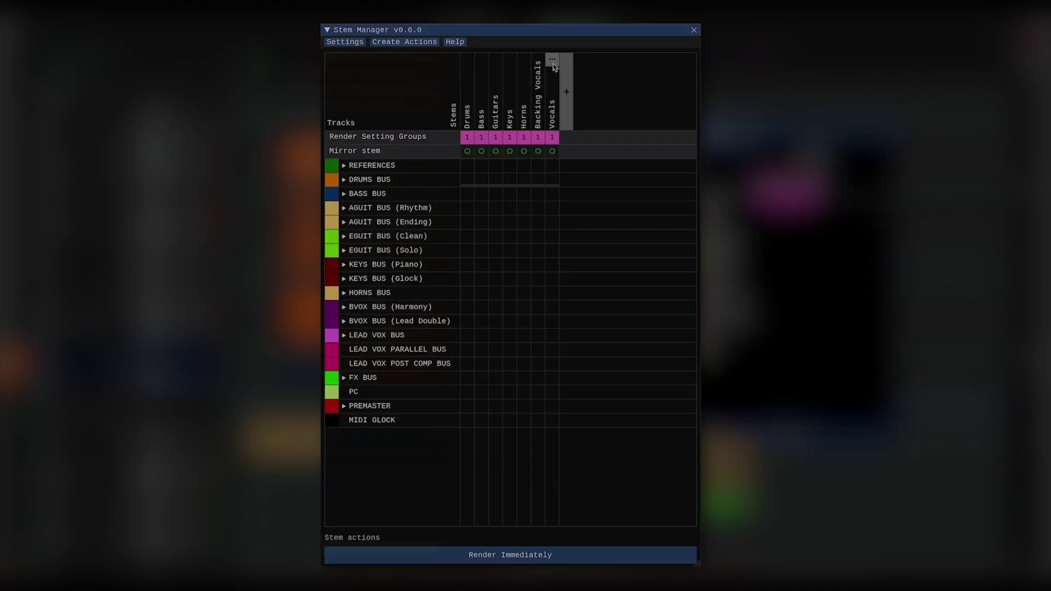
Rename the Vocals stem to 'Lead Vocal'.
left_click(553, 64)
left_click(564, 73)
type("L")
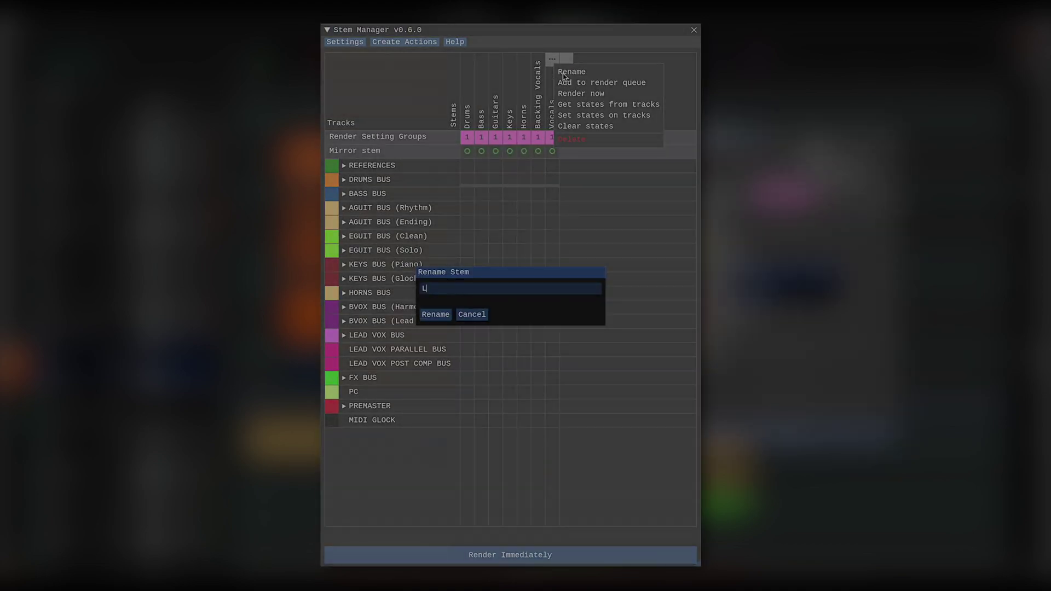
type("ead Vocal")
key("Return")
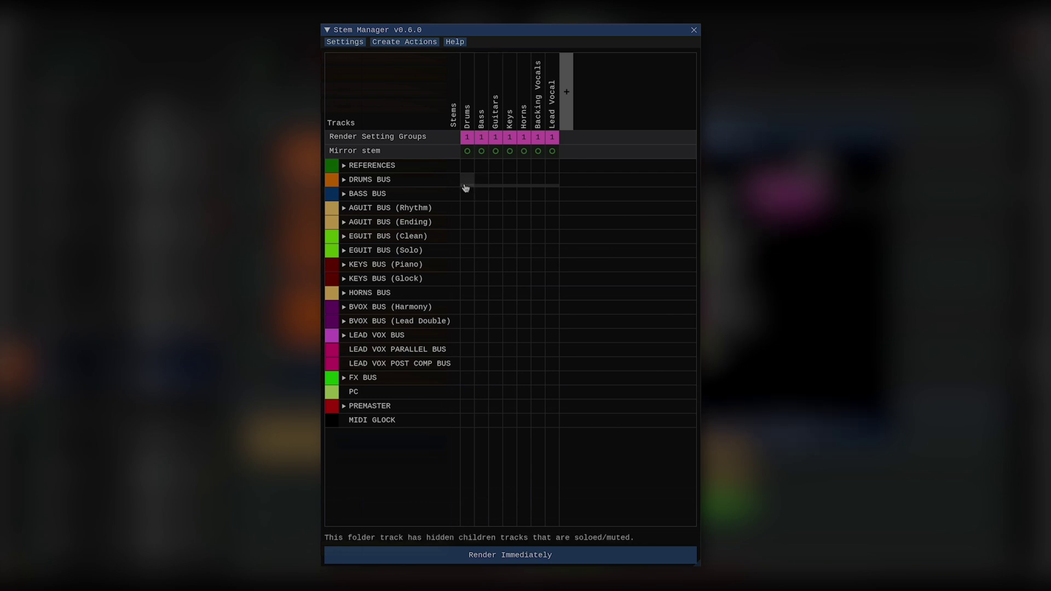
Solo DRUMS BUS in Drums, the four guitar buses in Guitars and BASS BUS in Bass.
left_click(467, 183)
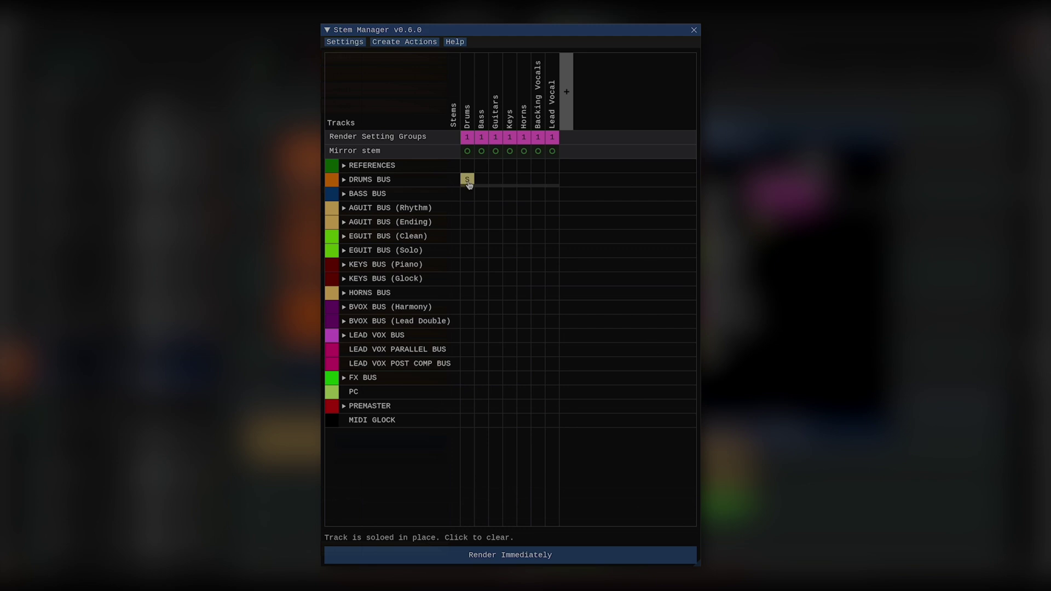
left_click_drag(493, 211, 495, 251)
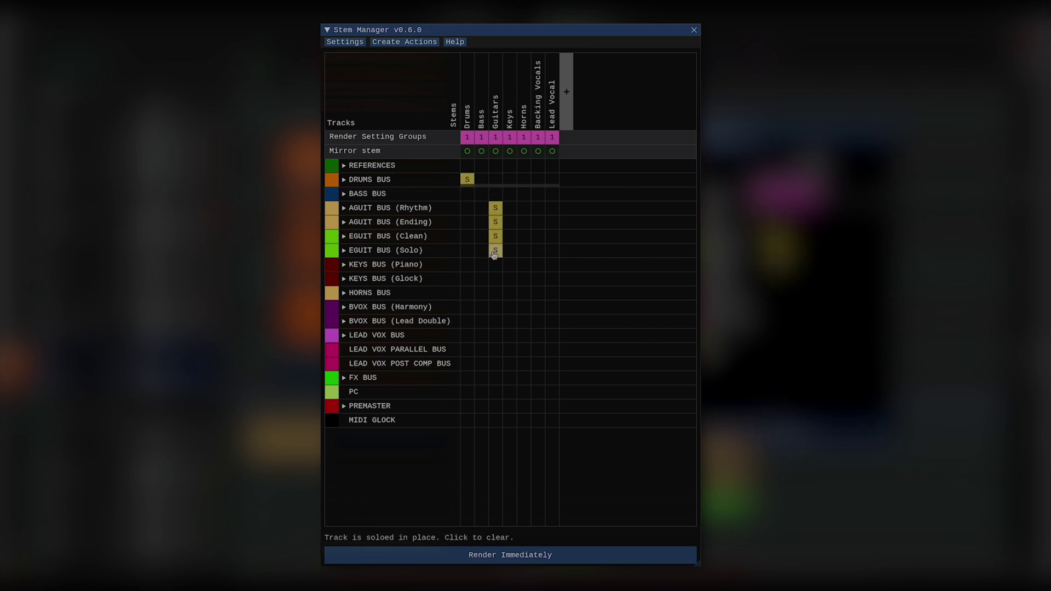
left_click(468, 196, "shift")
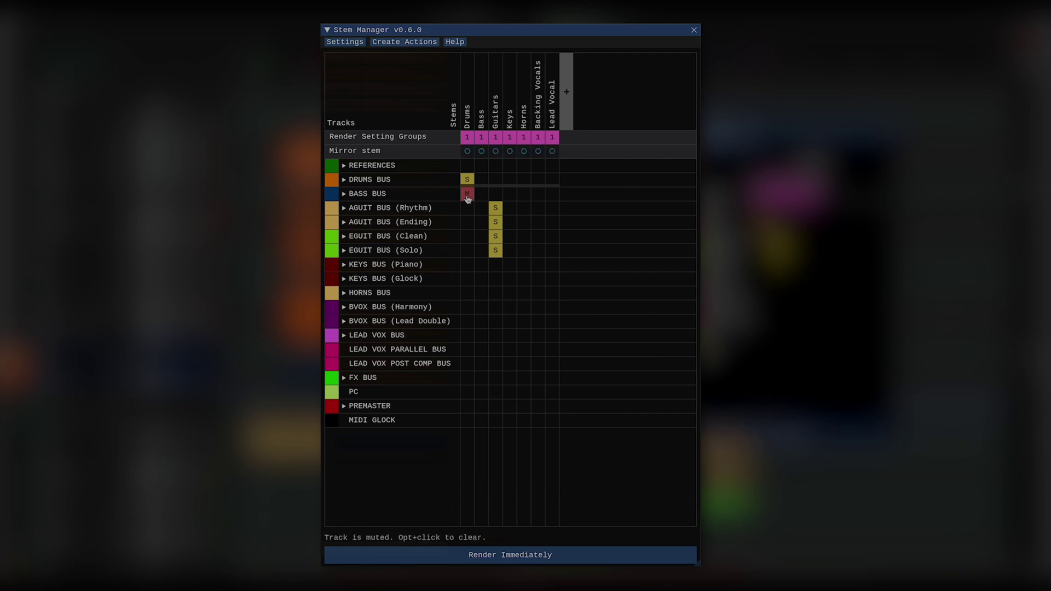
left_click(468, 196, "shift")
left_click(481, 196)
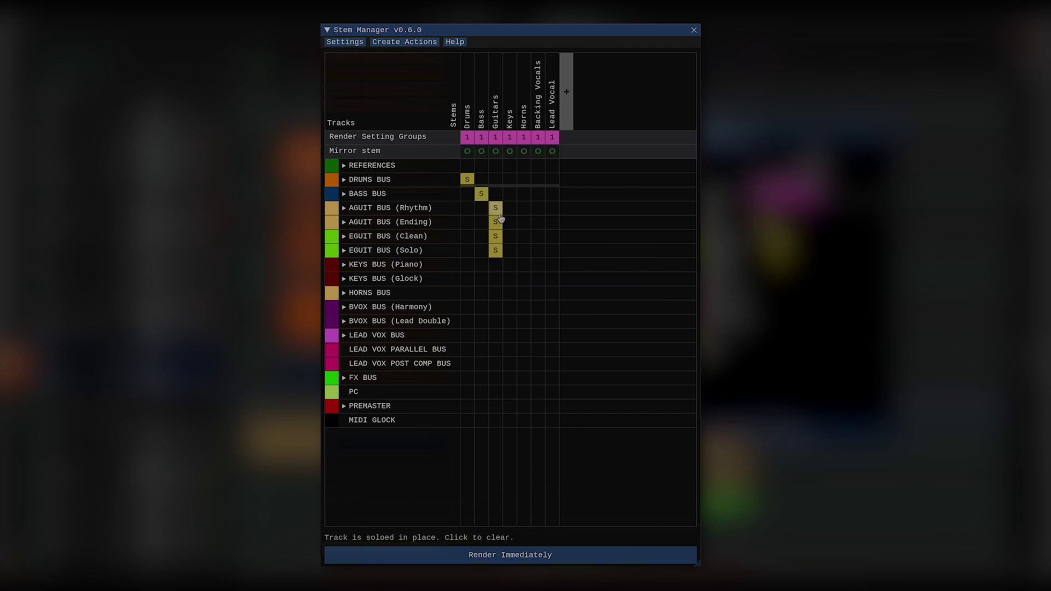
Solo the keys, horns, BVOX and lead vox buses in their stems; clear KEYS BUS (Glock) from Guitars.
left_click(510, 264)
left_click(510, 278)
left_click(524, 293)
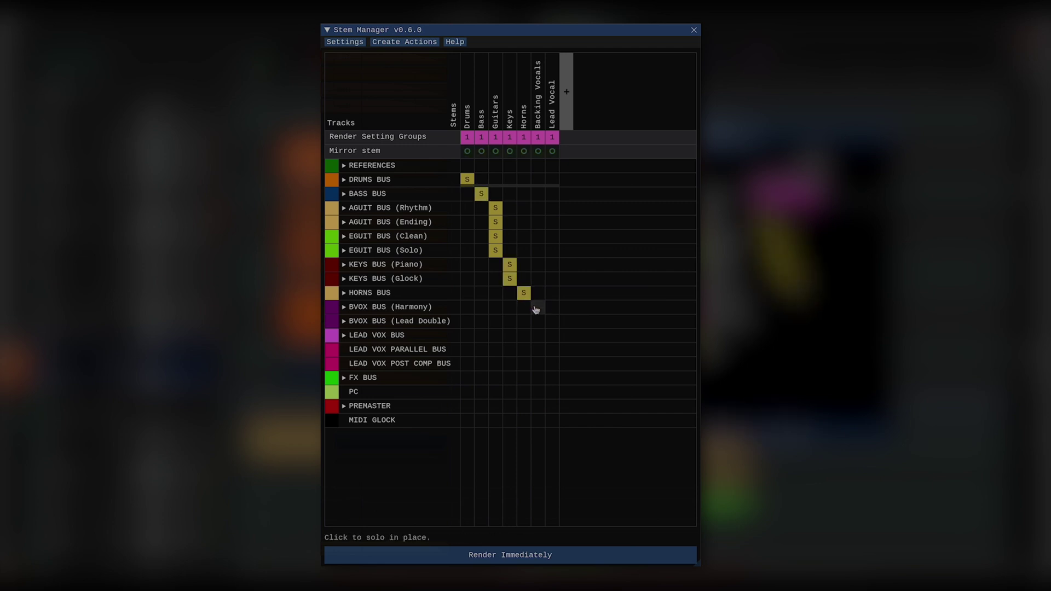
left_click(537, 307)
left_click(537, 321)
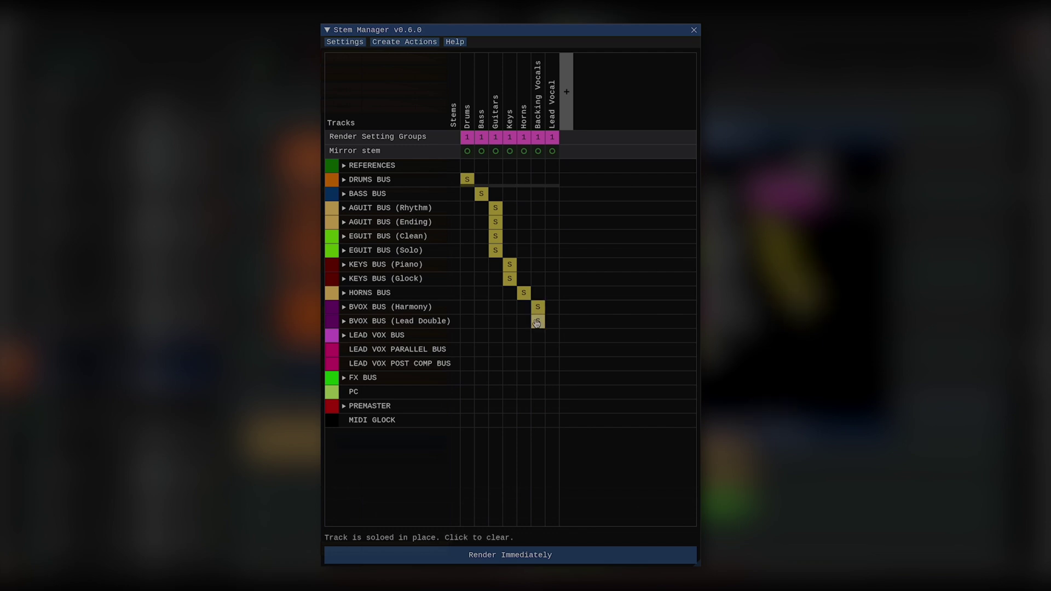
left_click(552, 335)
left_click(552, 349)
left_click(552, 363)
key("super+comma")
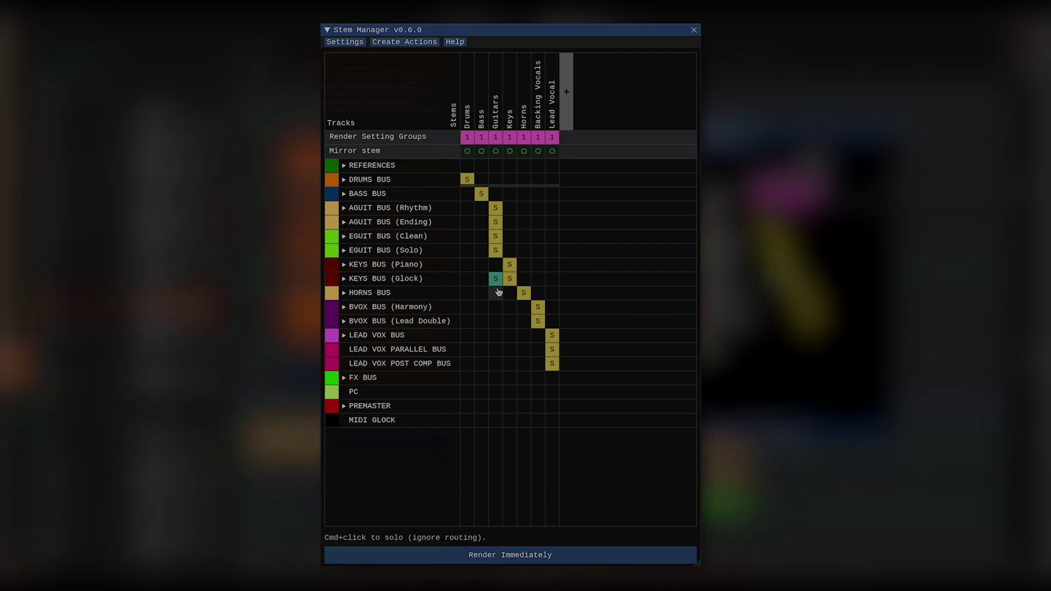
left_click(497, 282)
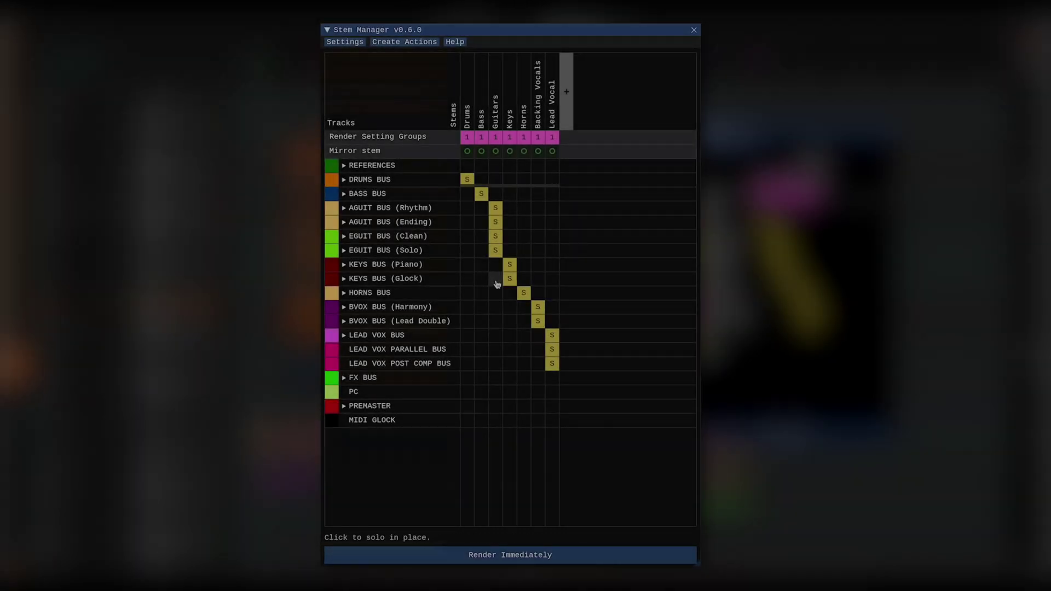
Expand AGUIT BUS (Rhythm), mute ACC 2 in the Guitars stem, then clear that mute again.
left_click(344, 209)
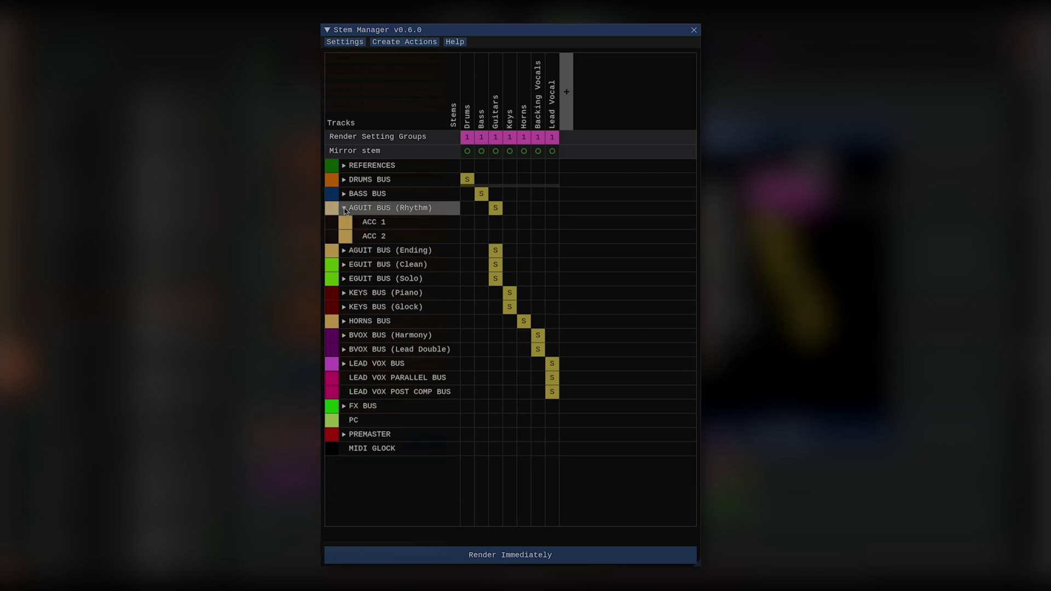
left_click(495, 237)
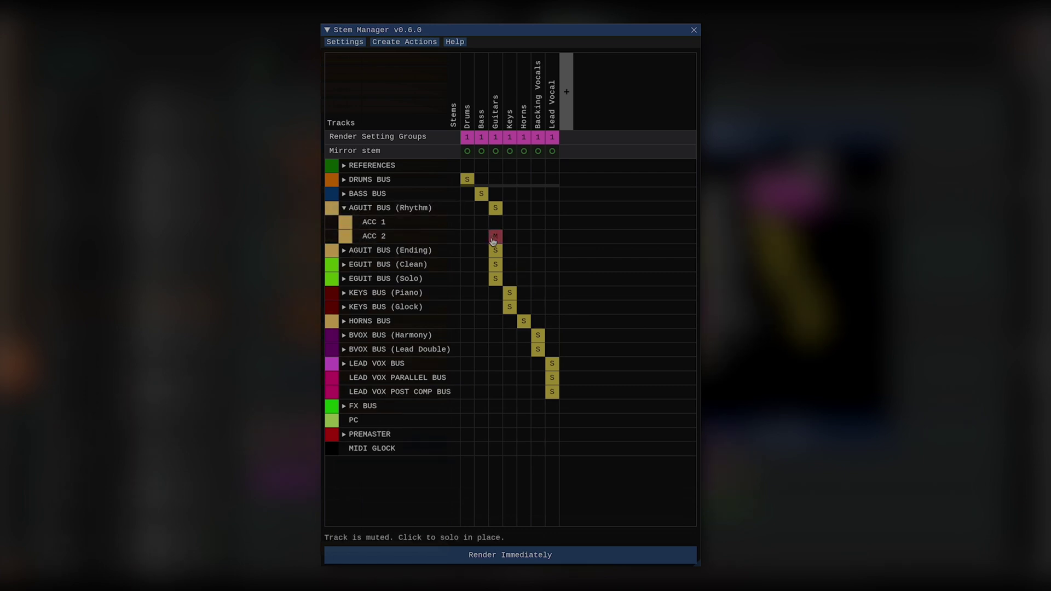
left_click(343, 209)
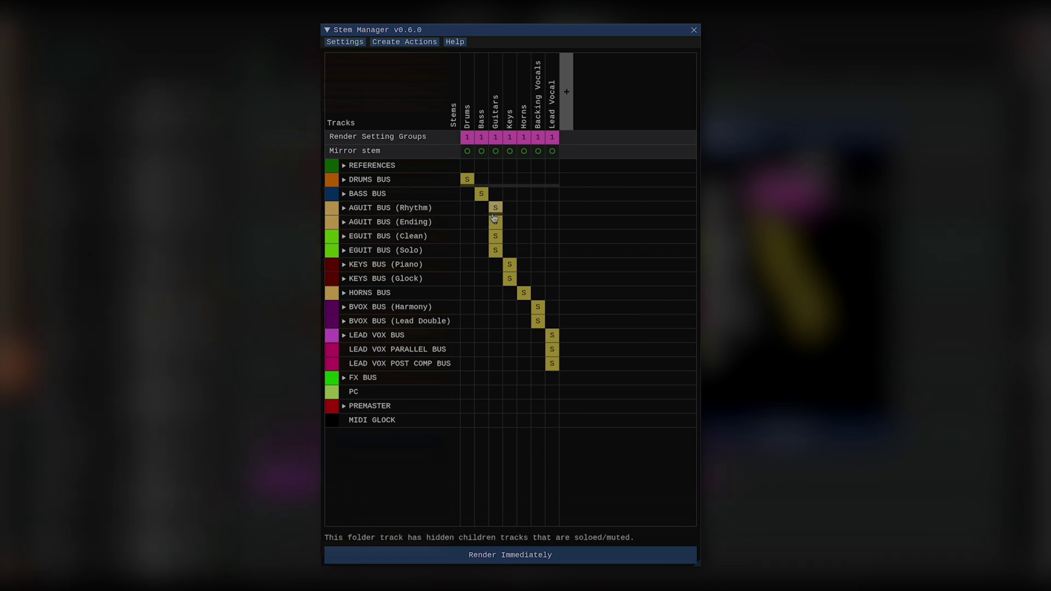
left_click(344, 209)
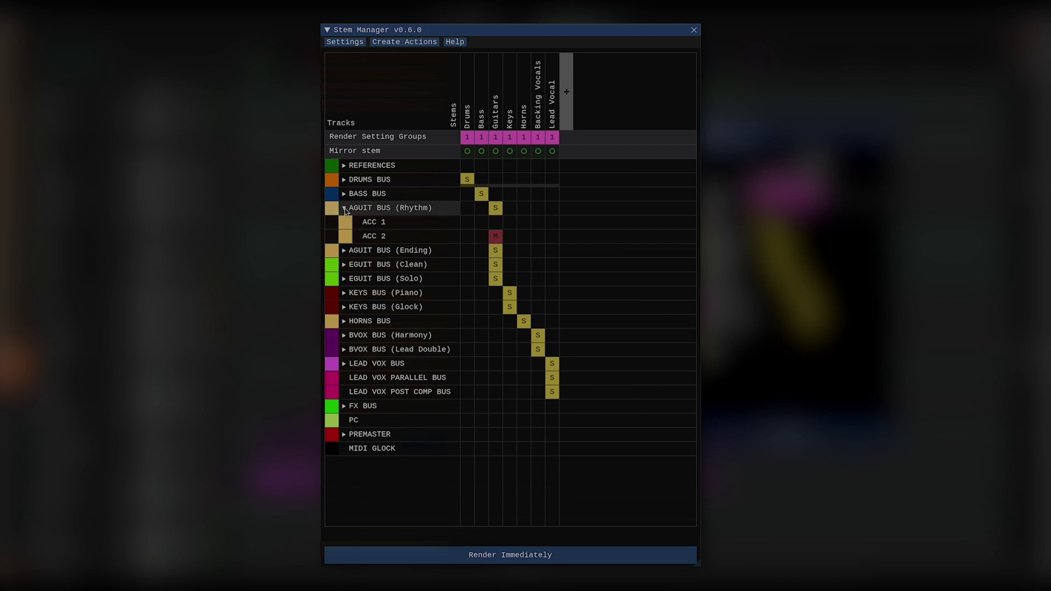
left_click(495, 236)
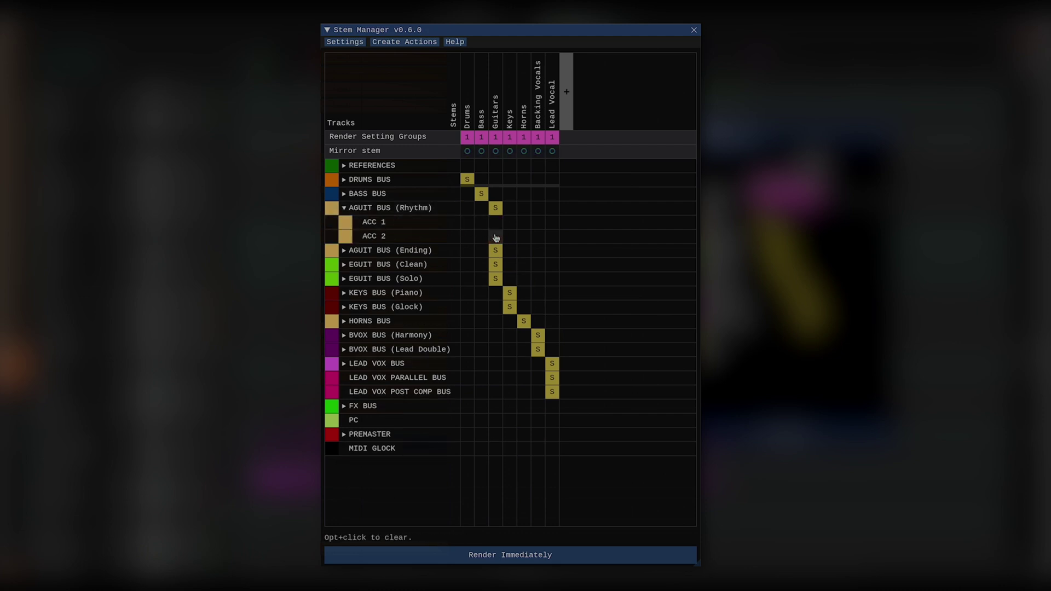
Collapse AGUIT BUS (Rhythm), solo LEAD VOX BUS in the project and add a Vocals stem.
left_click(343, 207)
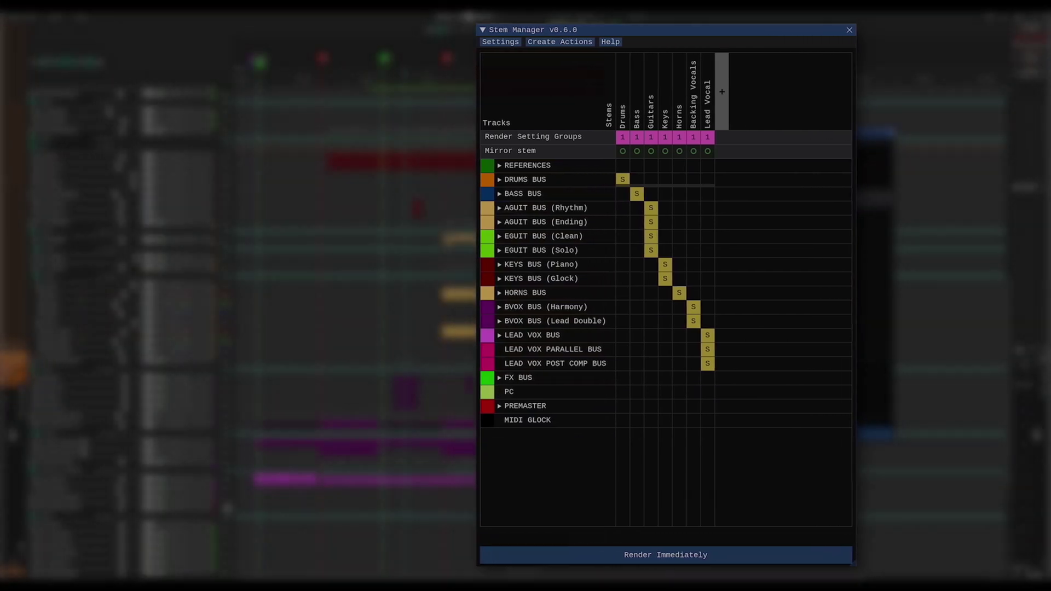
left_click(229, 462)
left_click(759, 91)
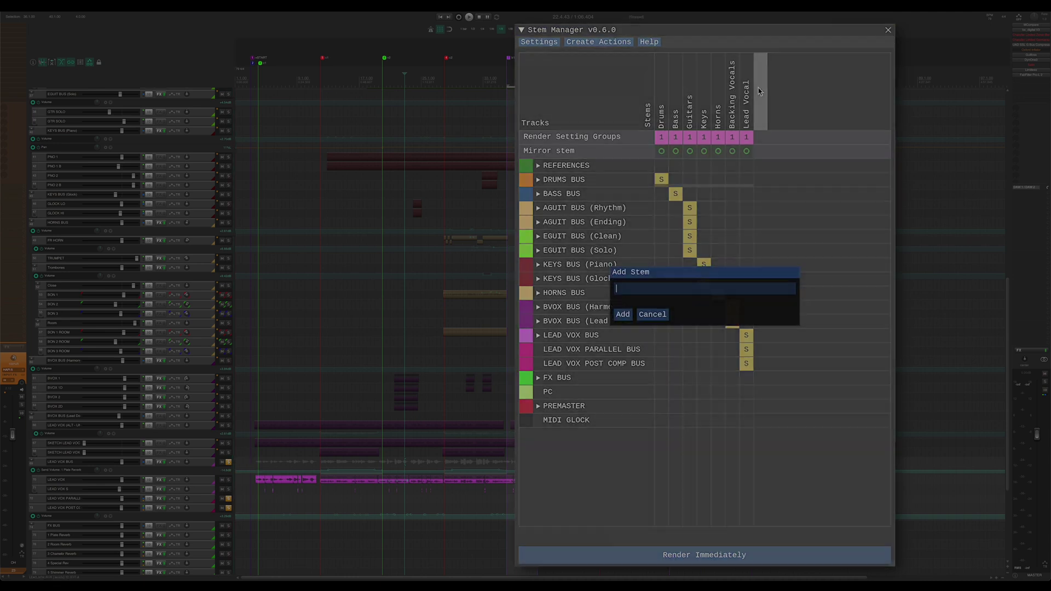
type("Vocals")
key("Return")
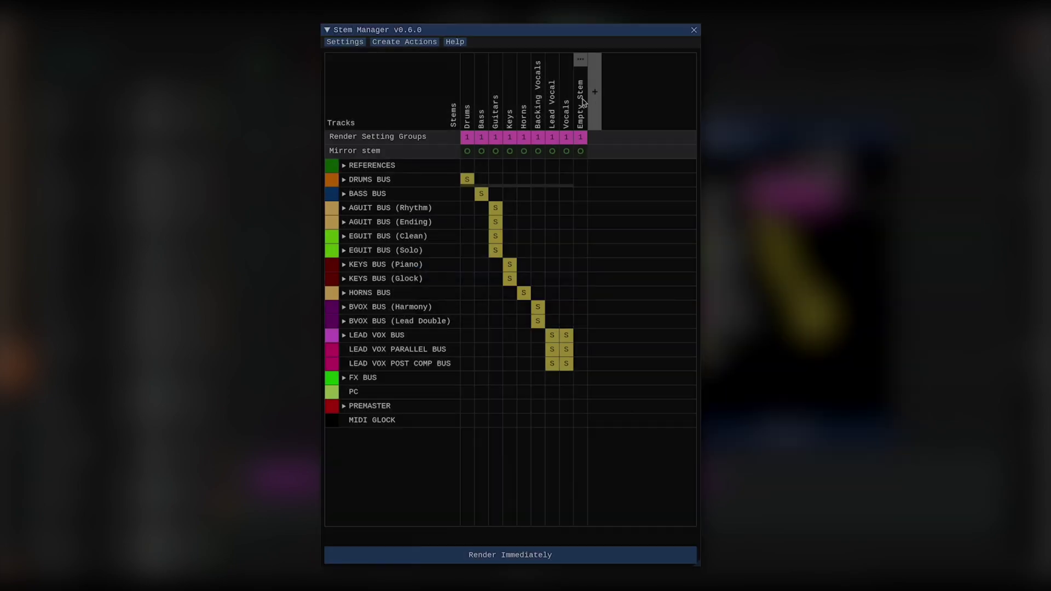
Load the current lead vox solos into Empty Stem and apply the Backing Vocals solos to the tracks.
left_click(581, 60)
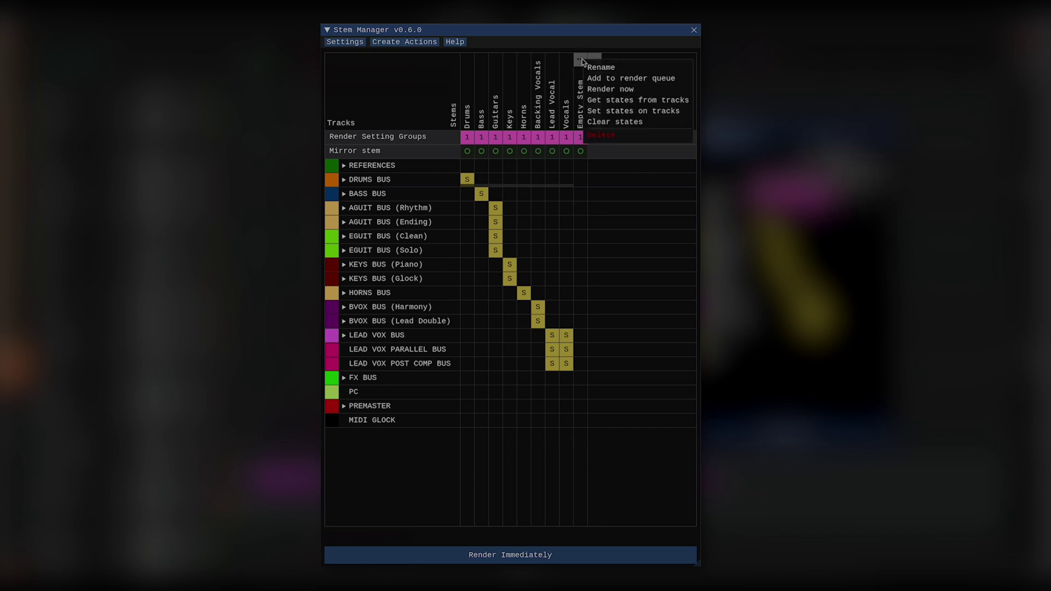
left_click(630, 99)
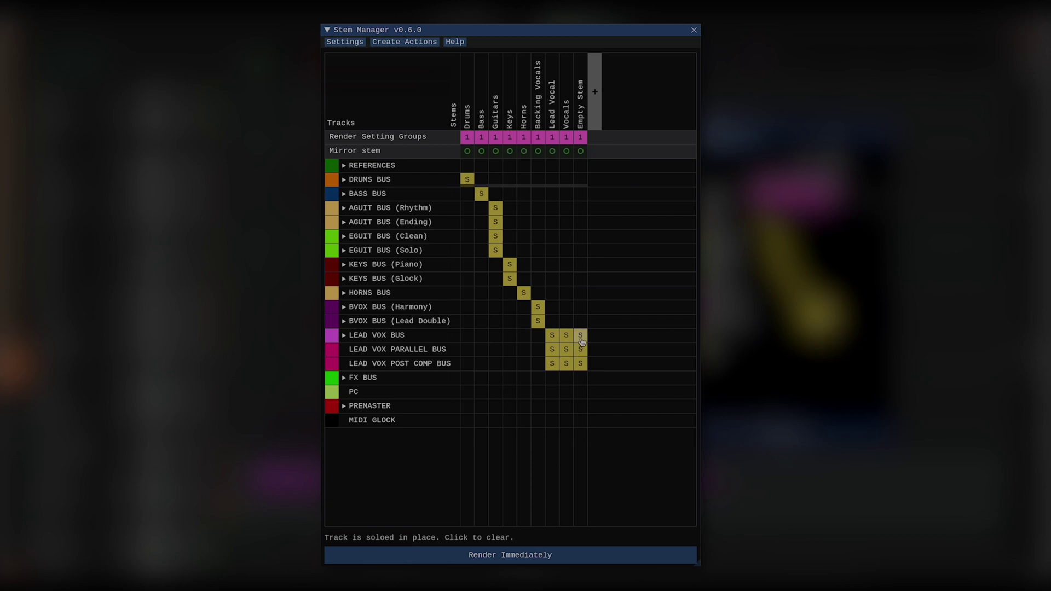
left_click(537, 60)
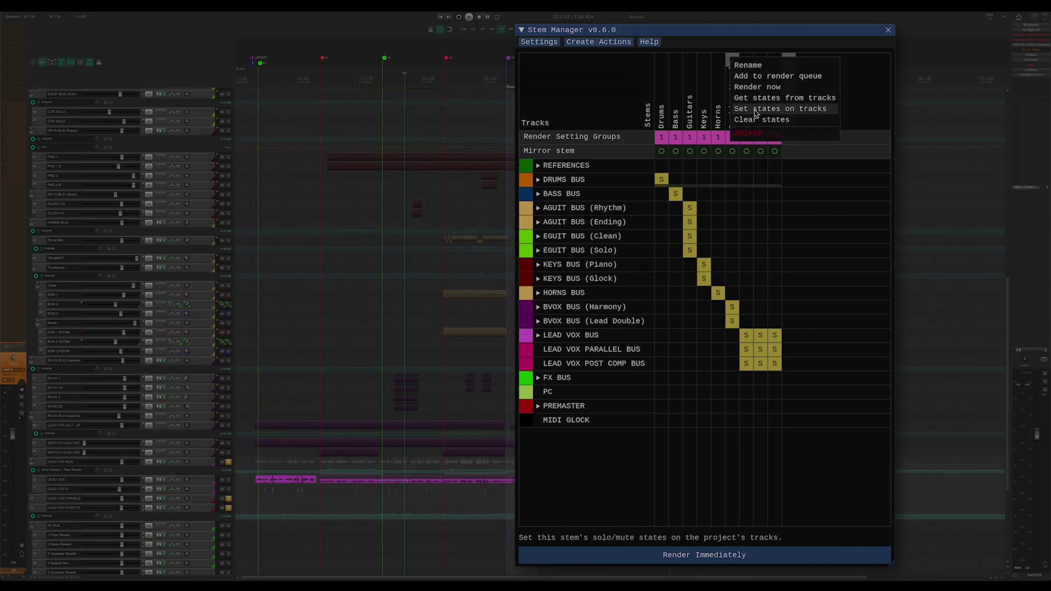
left_click(756, 109)
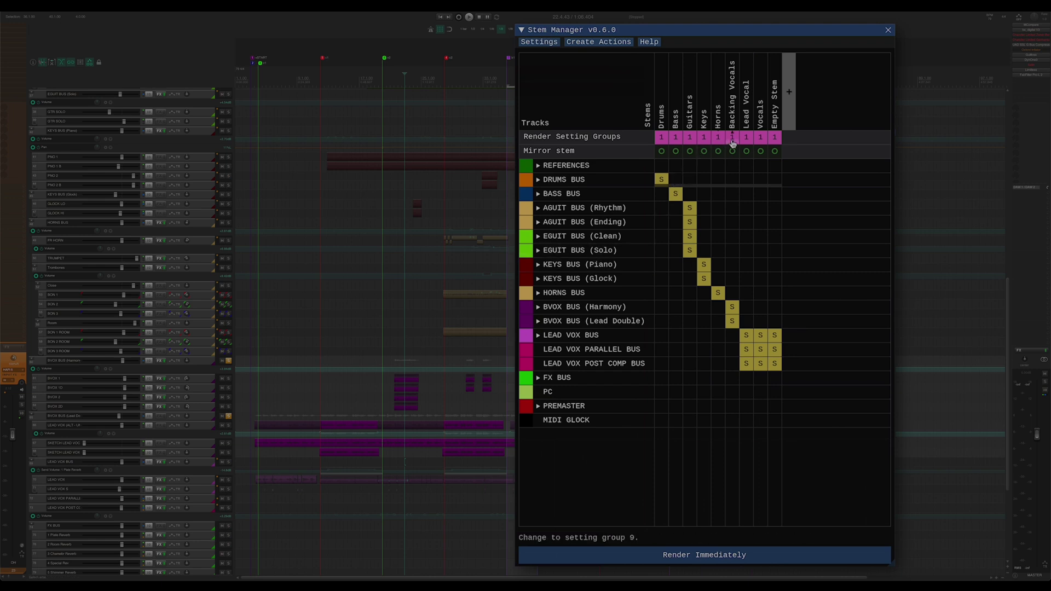
Mirror the Horns stem, solo BVOX BUS (Harmony), and toggle the lead vocal solos on and off.
left_click(718, 152)
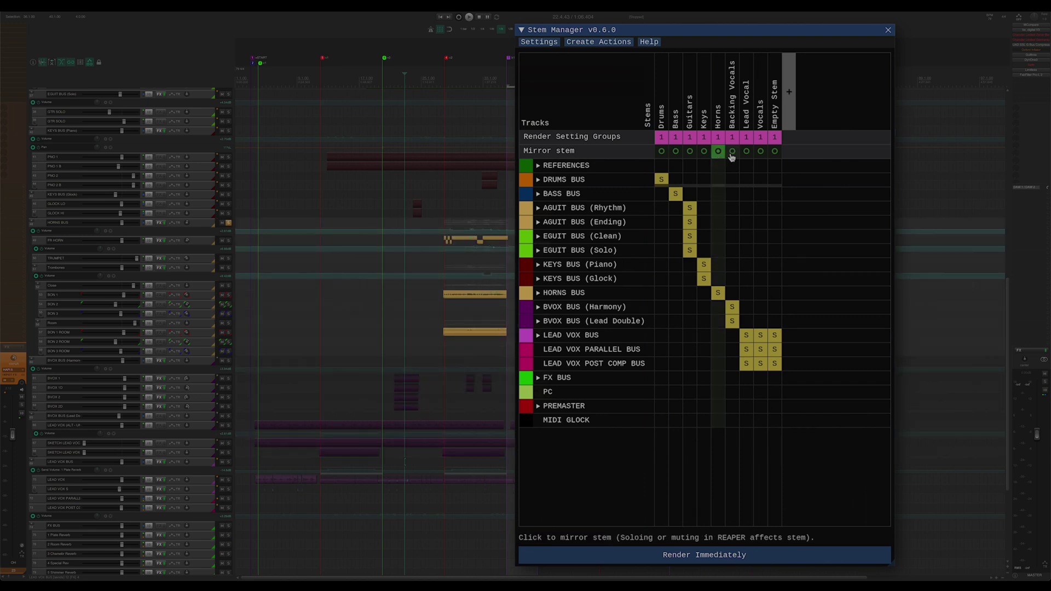
mouse_move(718, 307)
left_mouse_down()
mouse_move(715, 352)
mouse_move(718, 308)
left_mouse_up()
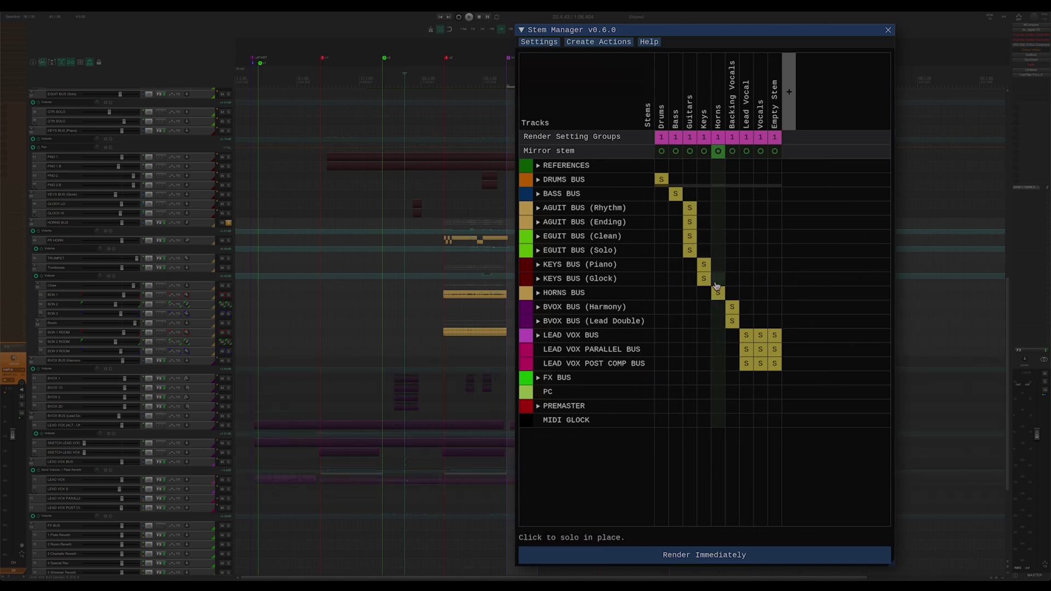
left_click(229, 360)
left_click(229, 426)
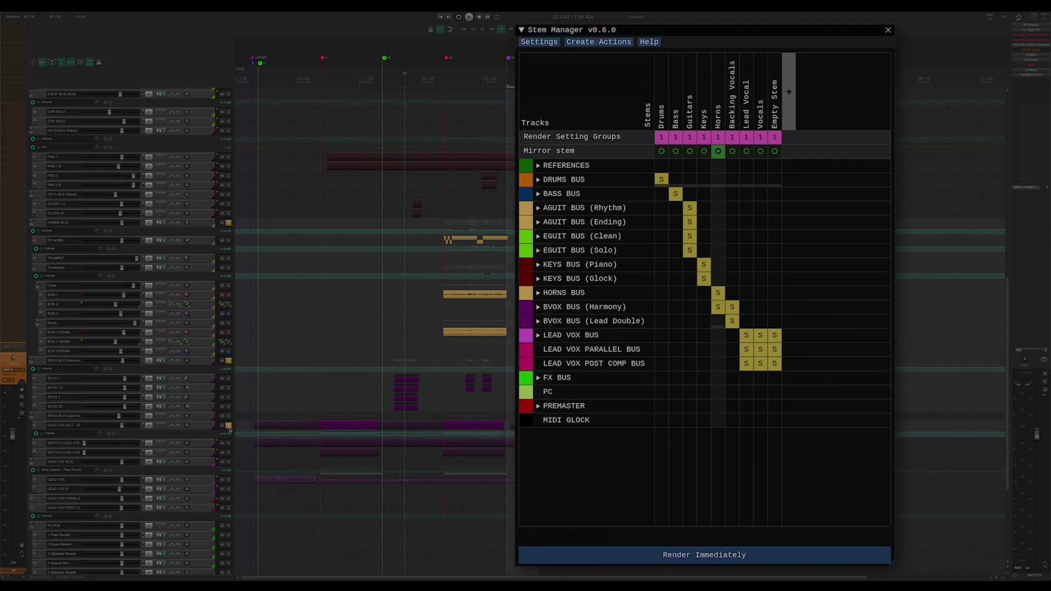
left_click(228, 462)
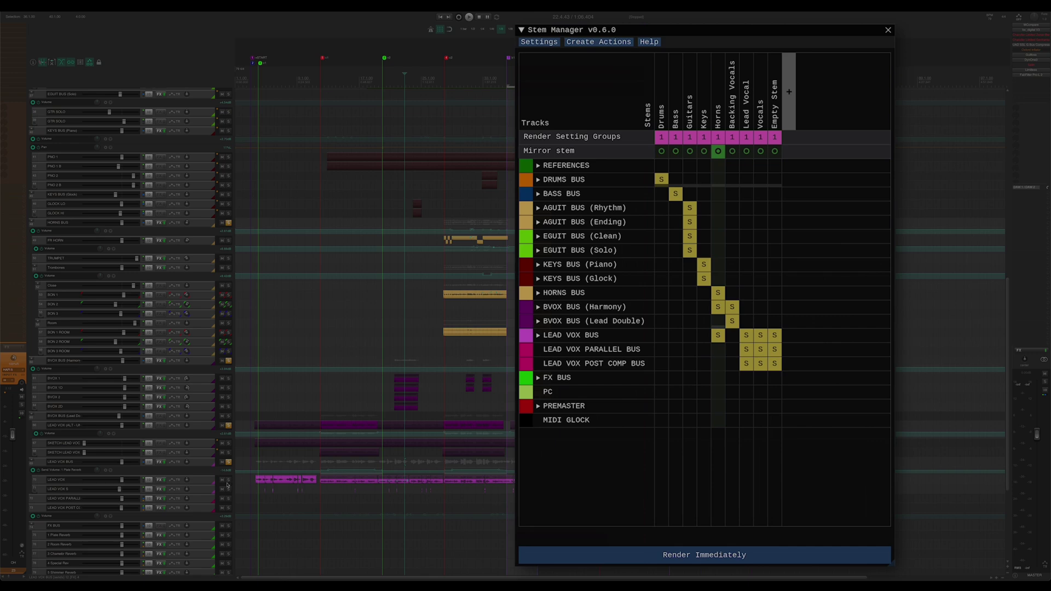
left_click(228, 464)
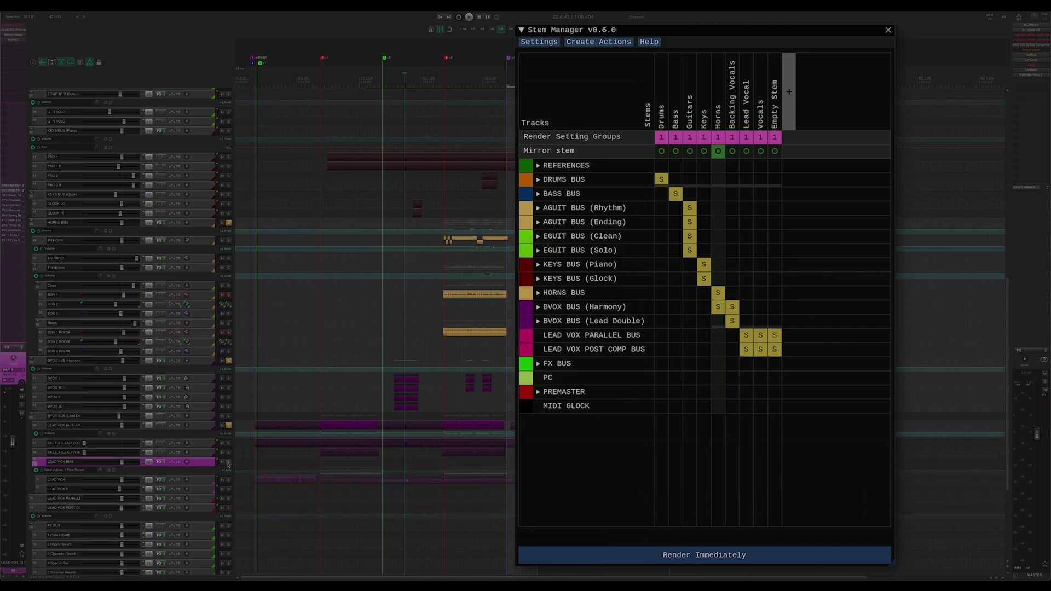
left_click(229, 462)
left_click(229, 426)
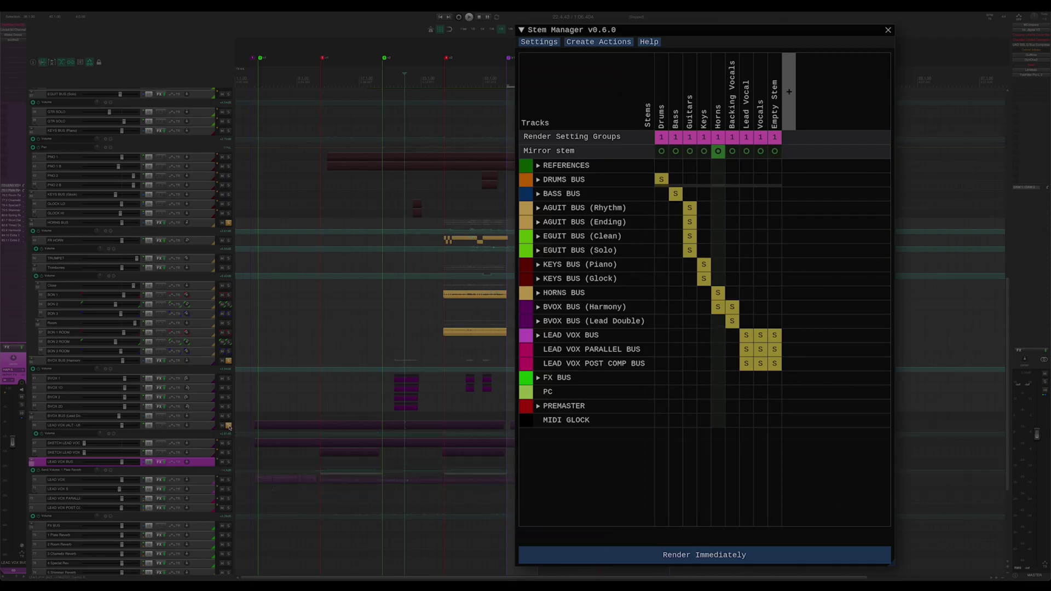
Solo the tracks from FR HORN down to LEAD VOX and move mirroring to the Keys stem.
left_click(718, 151)
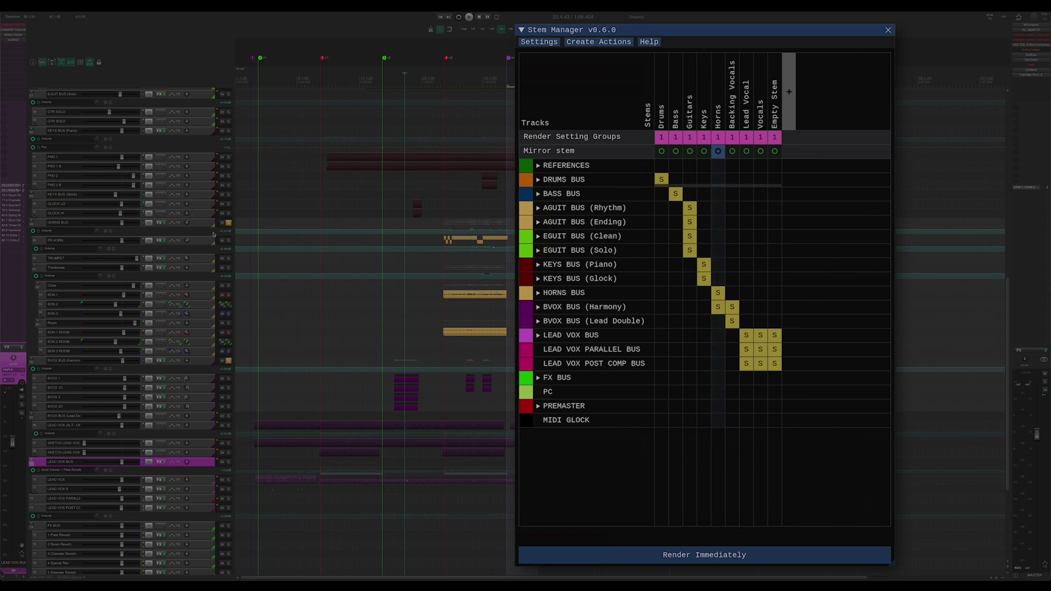
left_click_drag(230, 241, 222, 495)
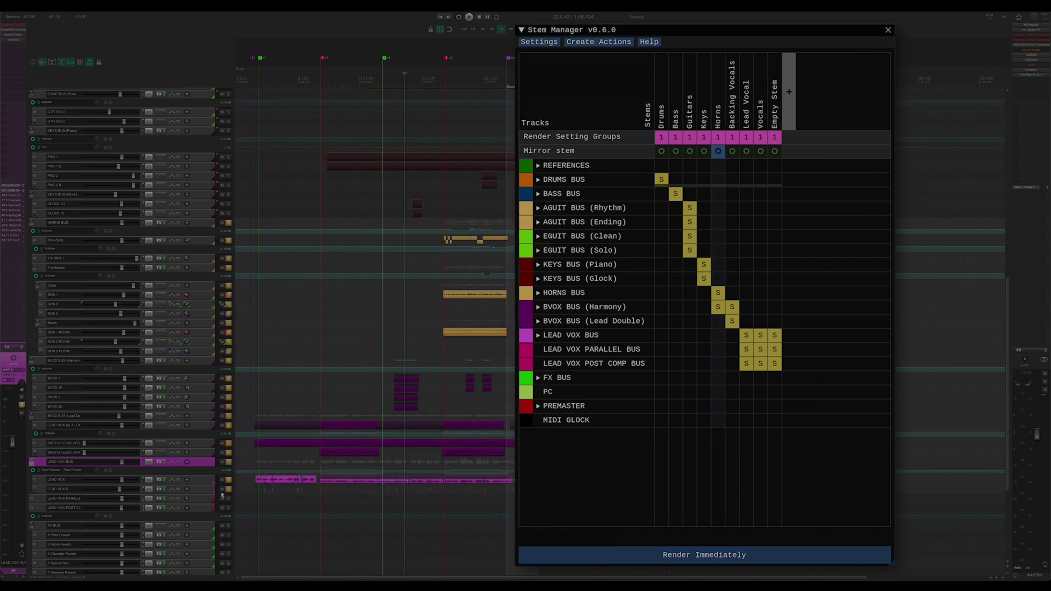
left_click(704, 152)
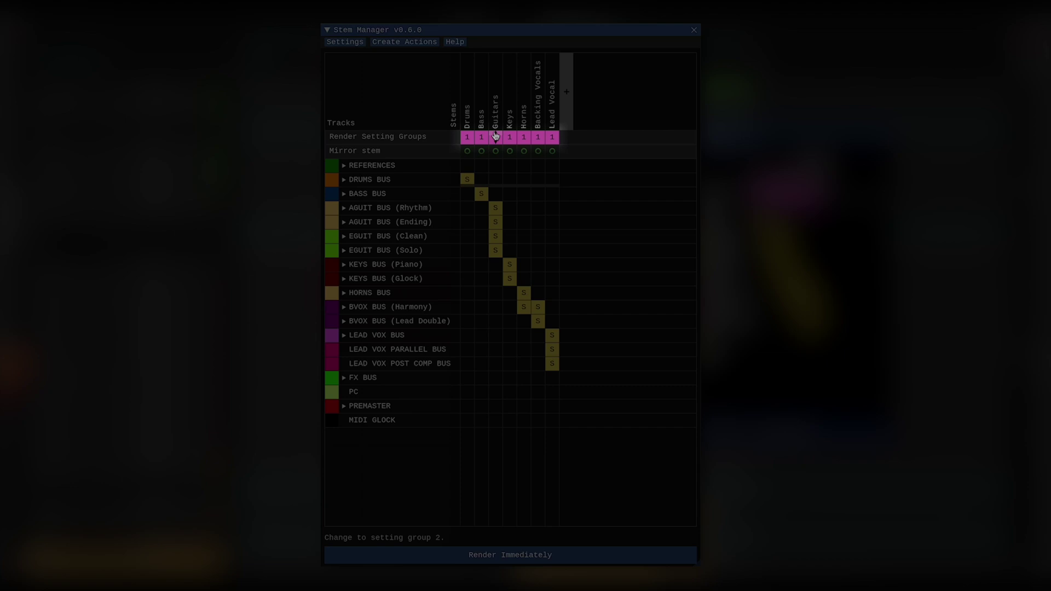
Assign all stems to render setting group 1 and open the Stem Manager settings.
left_click_drag(495, 136, 552, 137)
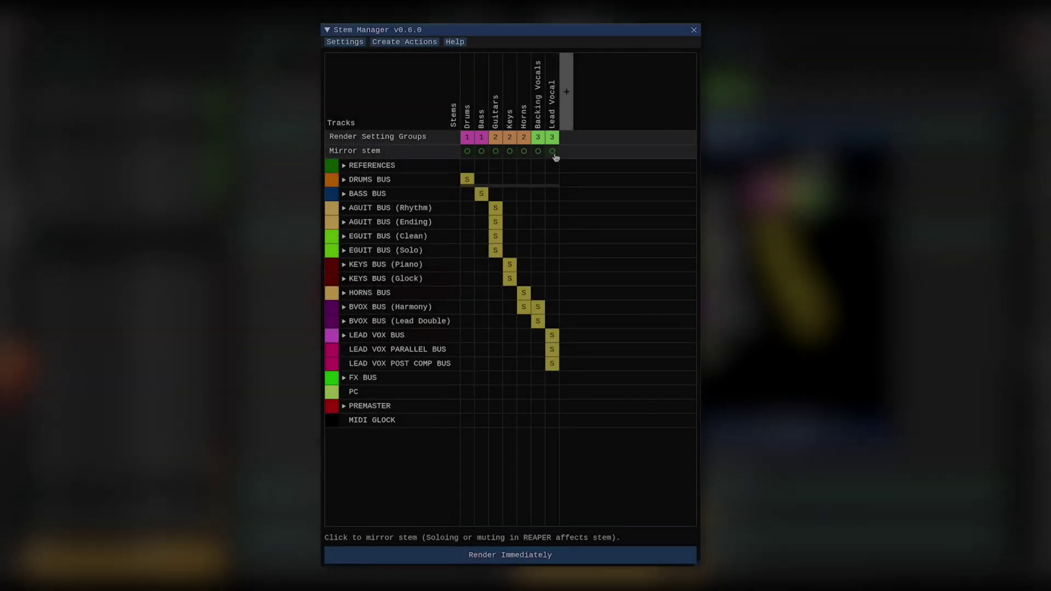
left_click_drag(482, 136, 557, 147)
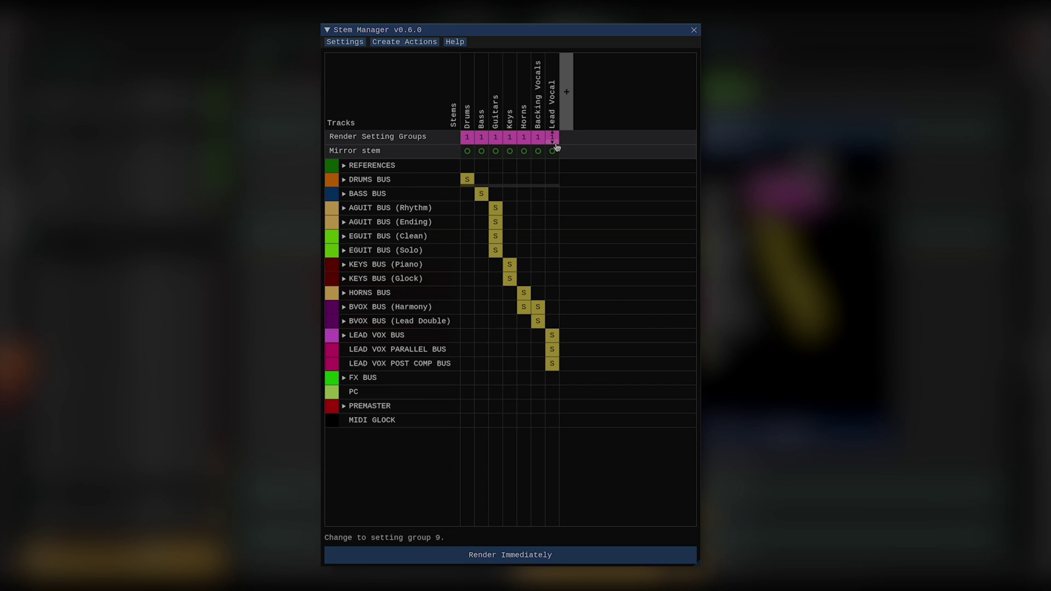
left_click(356, 46)
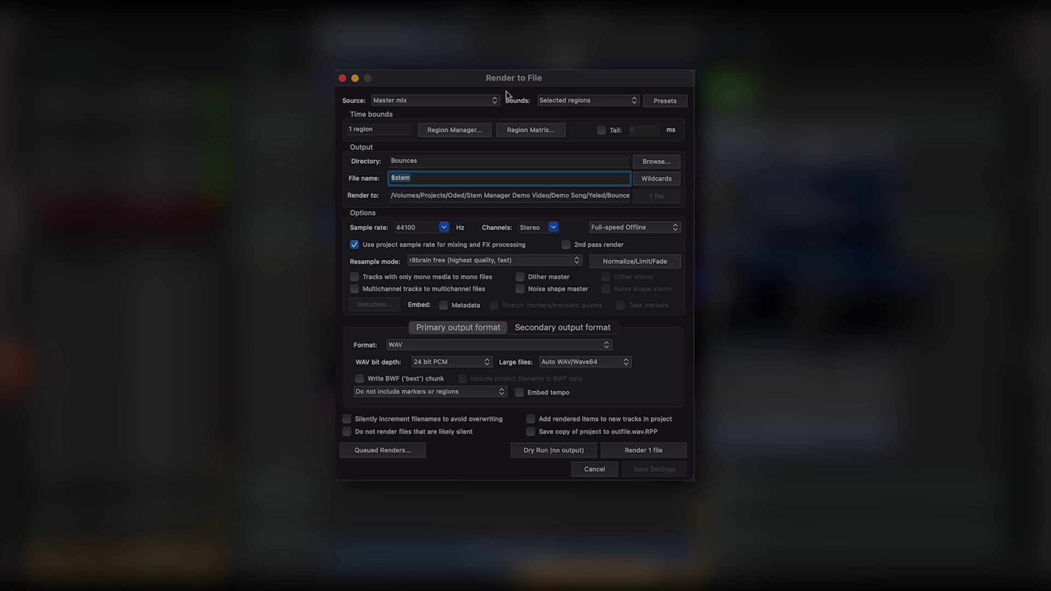
Set the render source to Region render matrix.
left_click(477, 102)
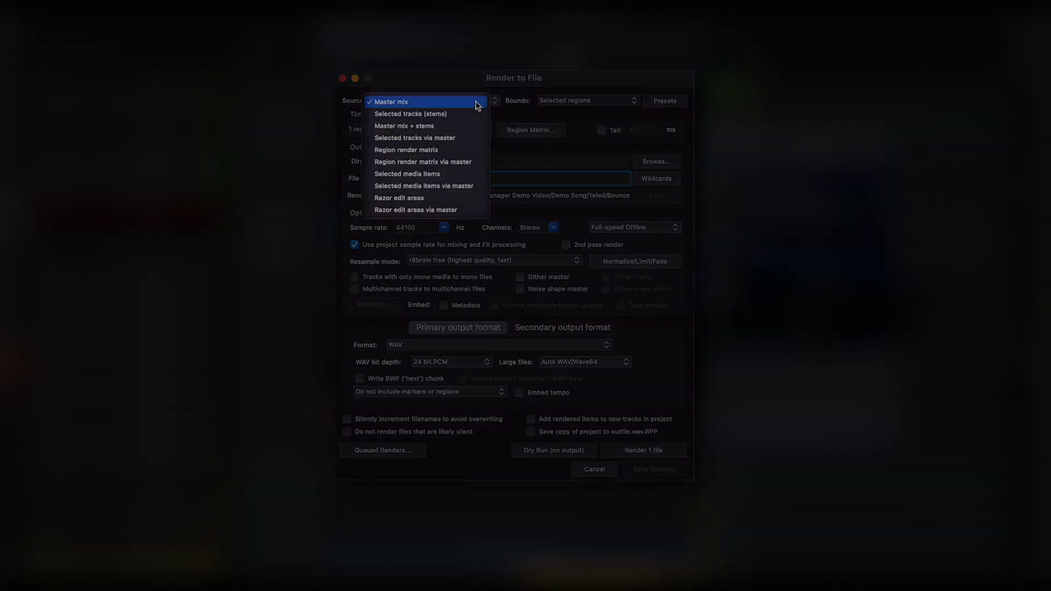
left_click(464, 150)
left_click(519, 130)
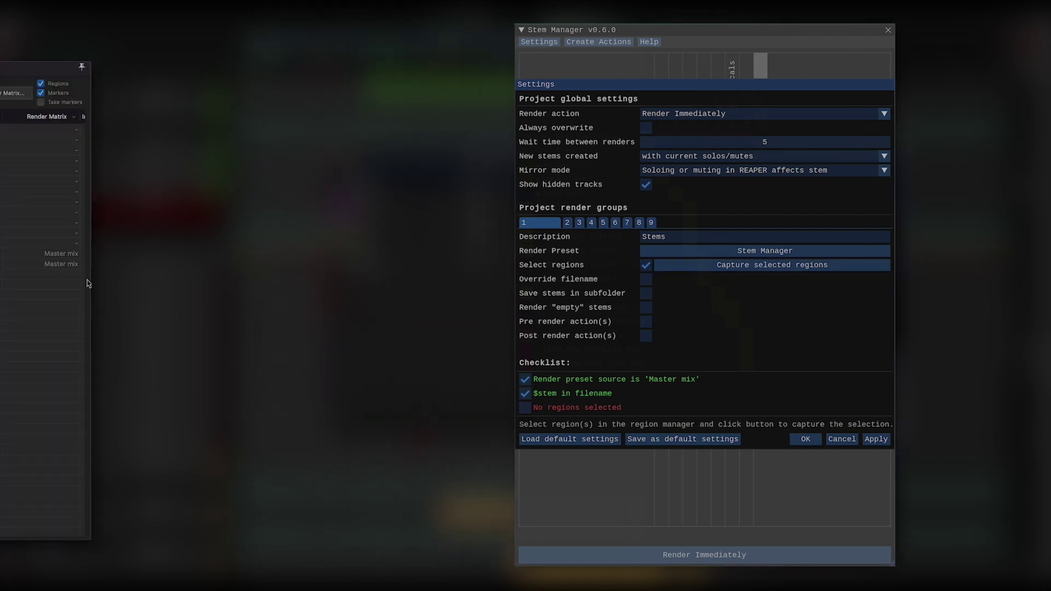
Capture the Mix Bounds and Mix From Barline regions for render group 1.
left_click(124, 254)
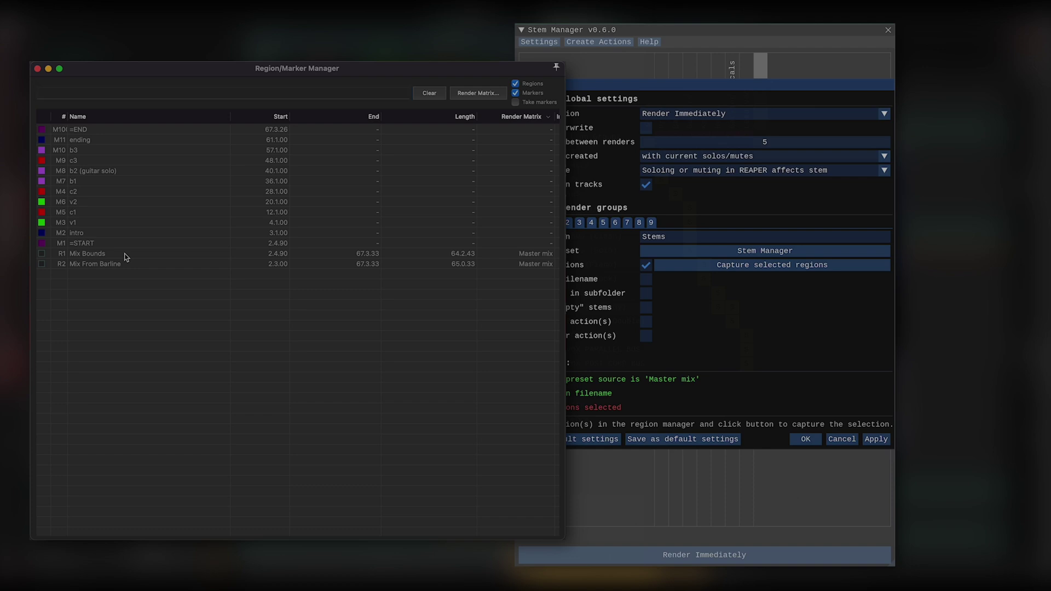
left_click(113, 265, "shift")
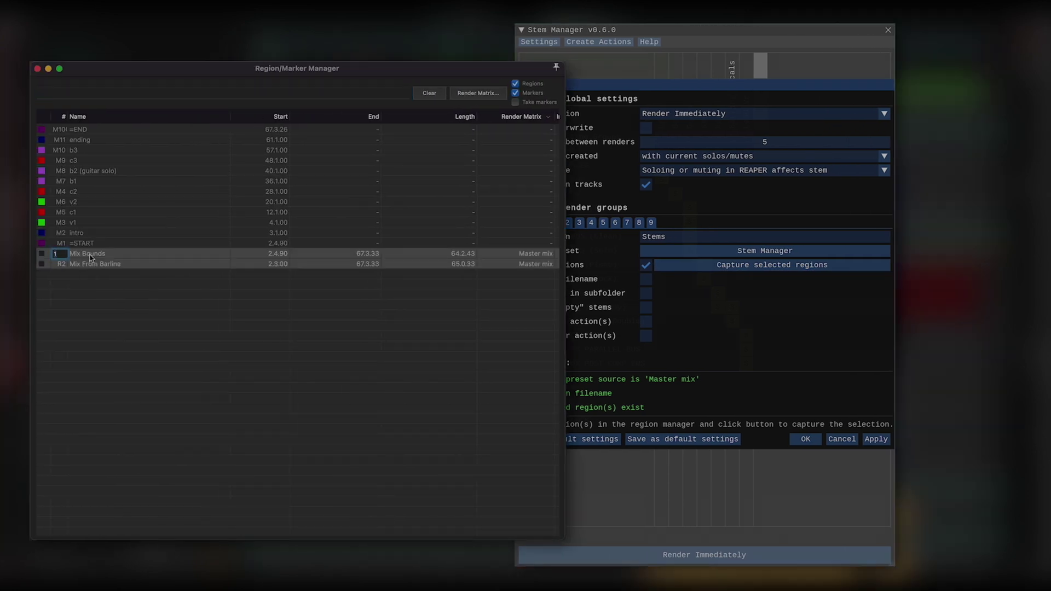
key("Escape")
left_click(668, 278)
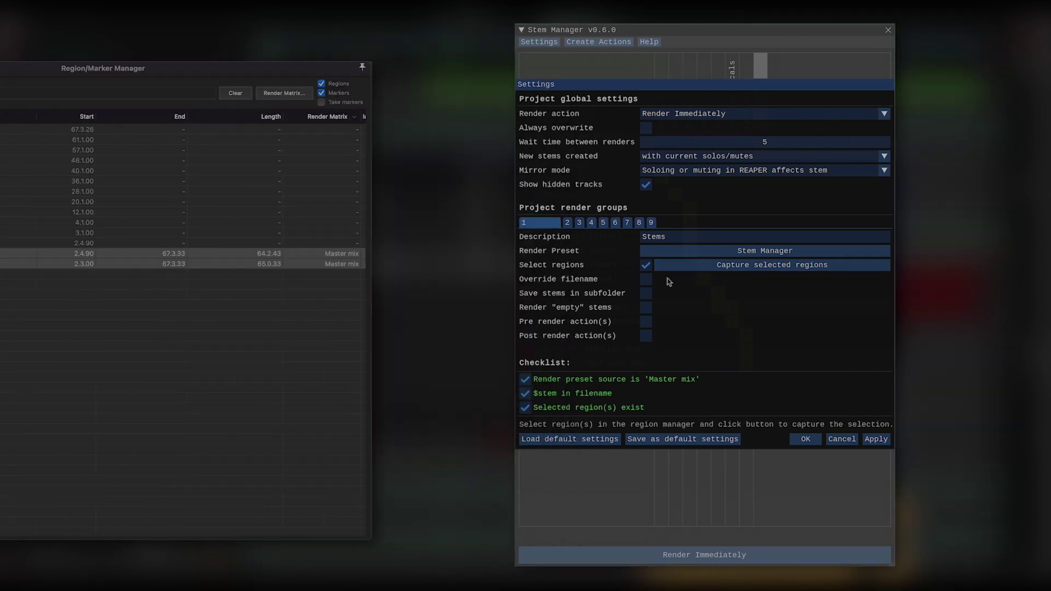
left_click(494, 268)
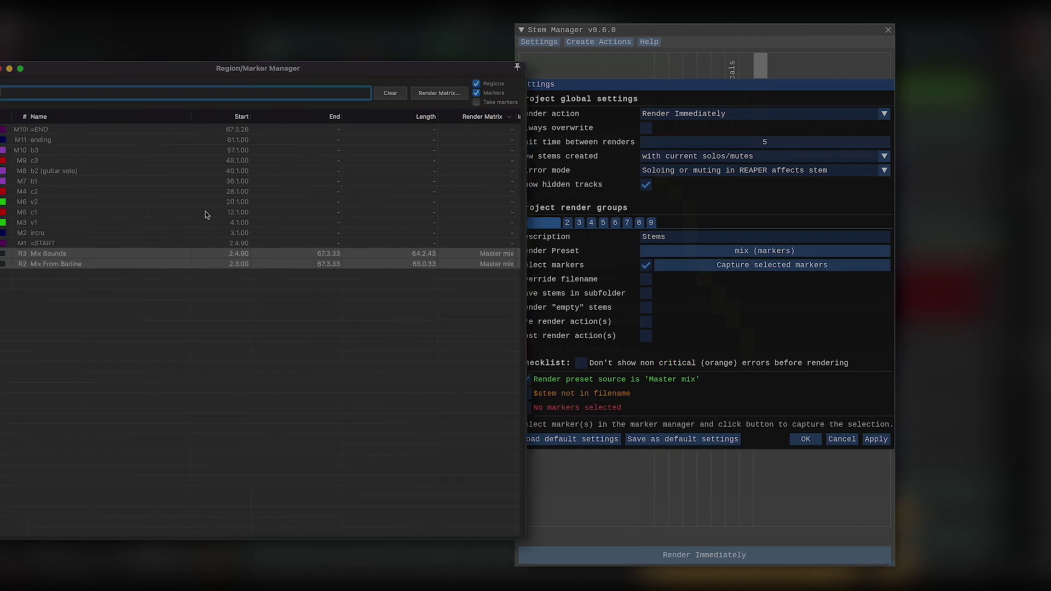
Capture markers b1, b2, c3 and b3 for render group 1.
left_click(133, 183, "shift")
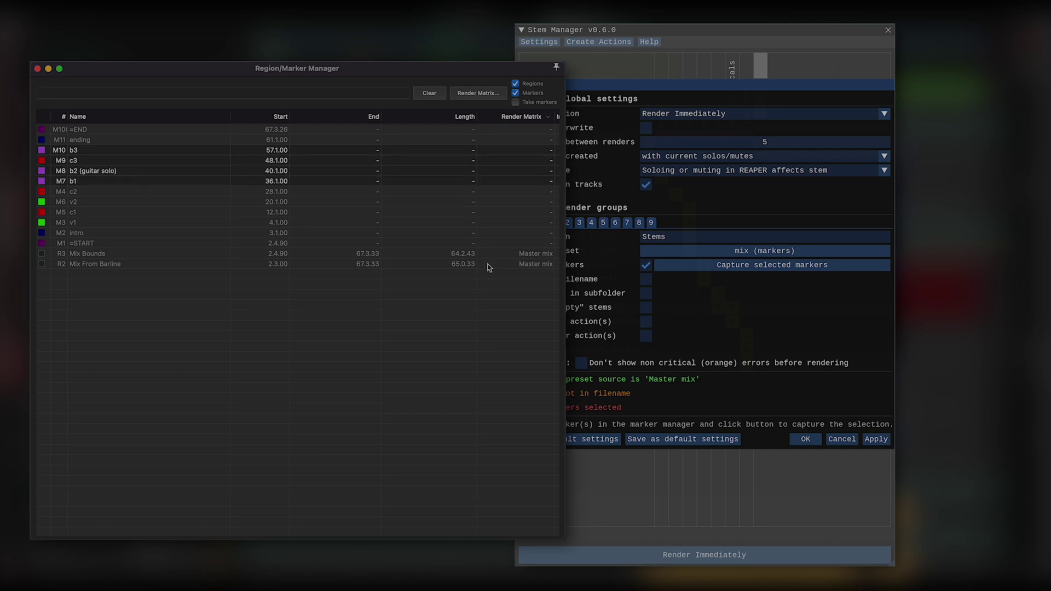
left_click(761, 269)
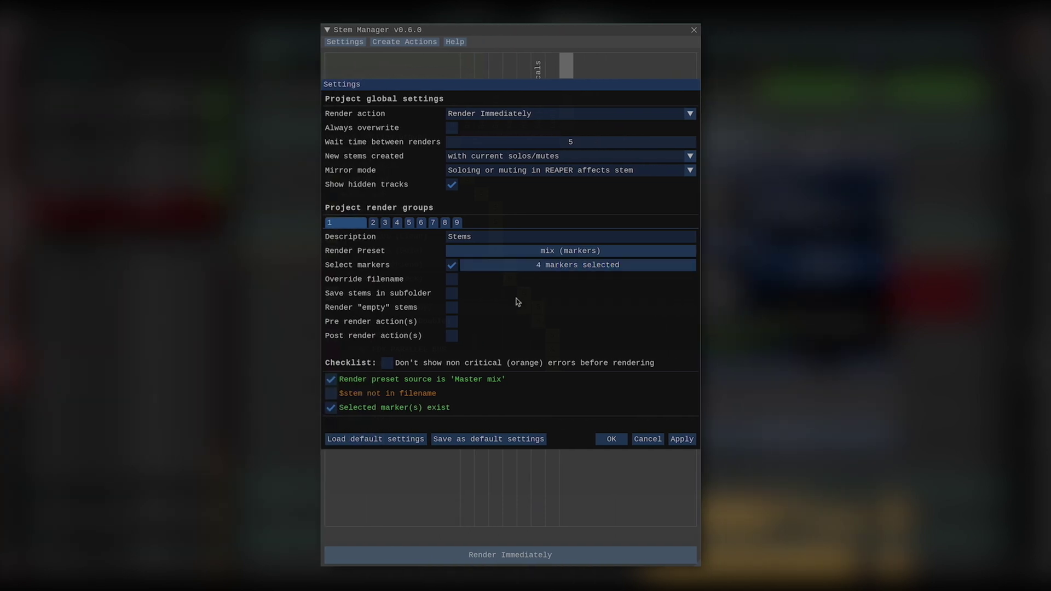
left_click(538, 252)
Use the Stem Manager (Time Selection) preset with time selection 00:00:00:00–00:03:22:08 for group 1.
left_click(648, 315)
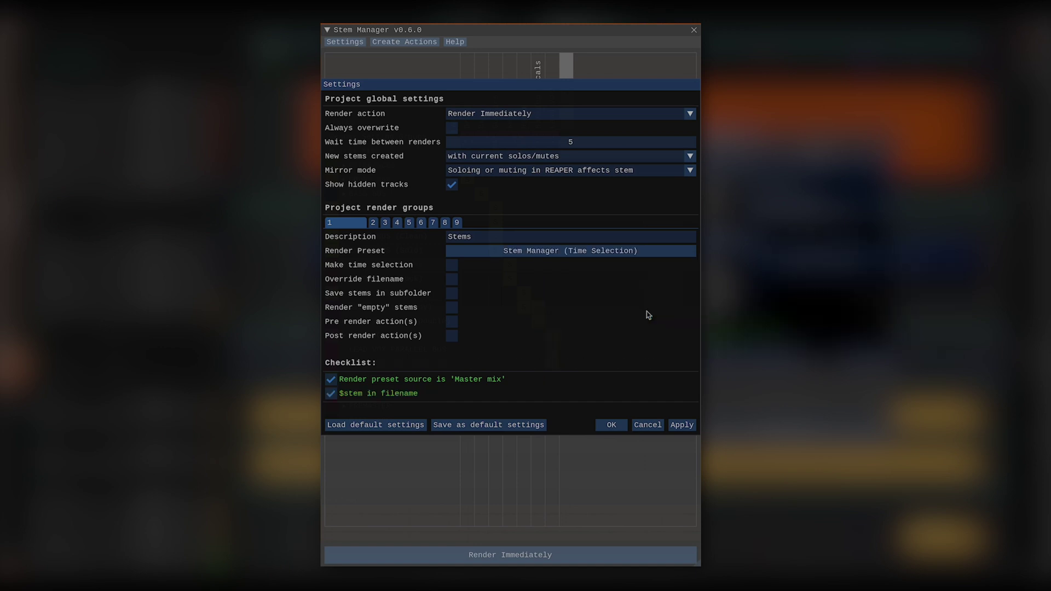
left_click(451, 265)
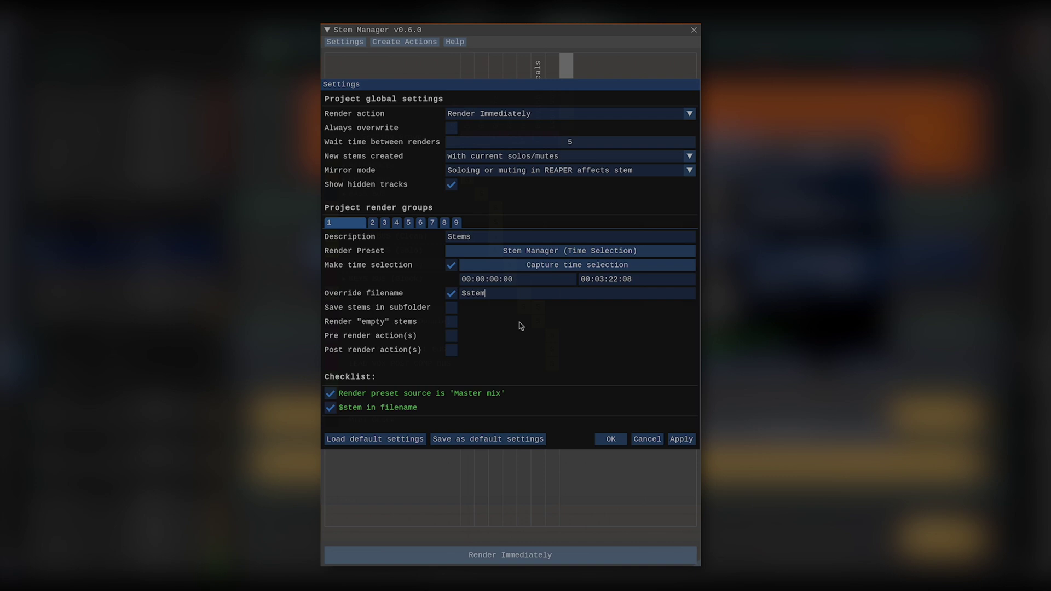
Append '- $bpm bpm' so the override filename reads '$stem - $bpm bpm'.
type("- $bpm bpm")
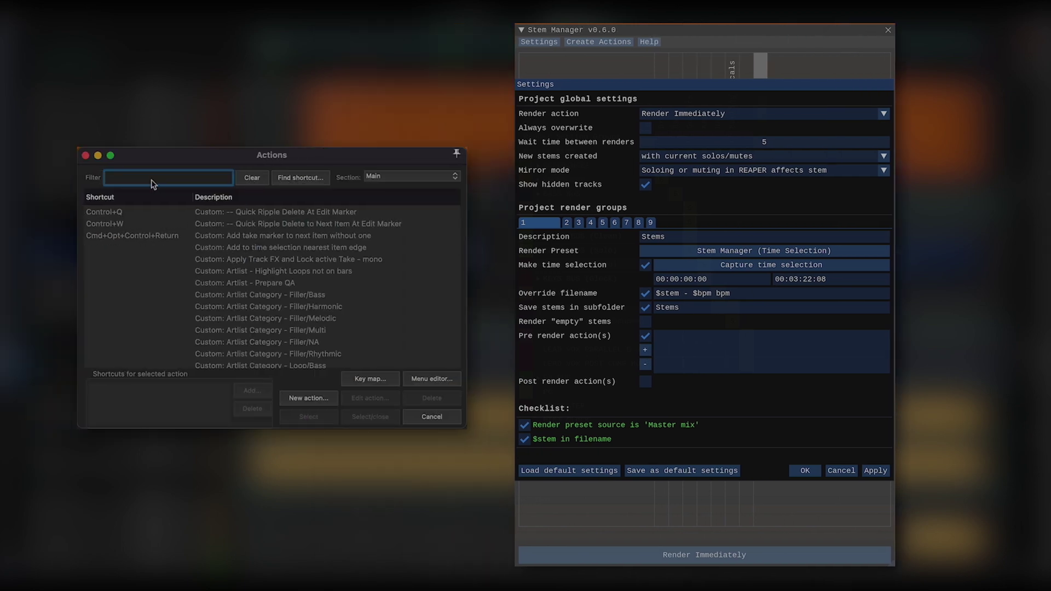
Add SWS: Disable master FX as group 1's pre-render action.
type("disable master")
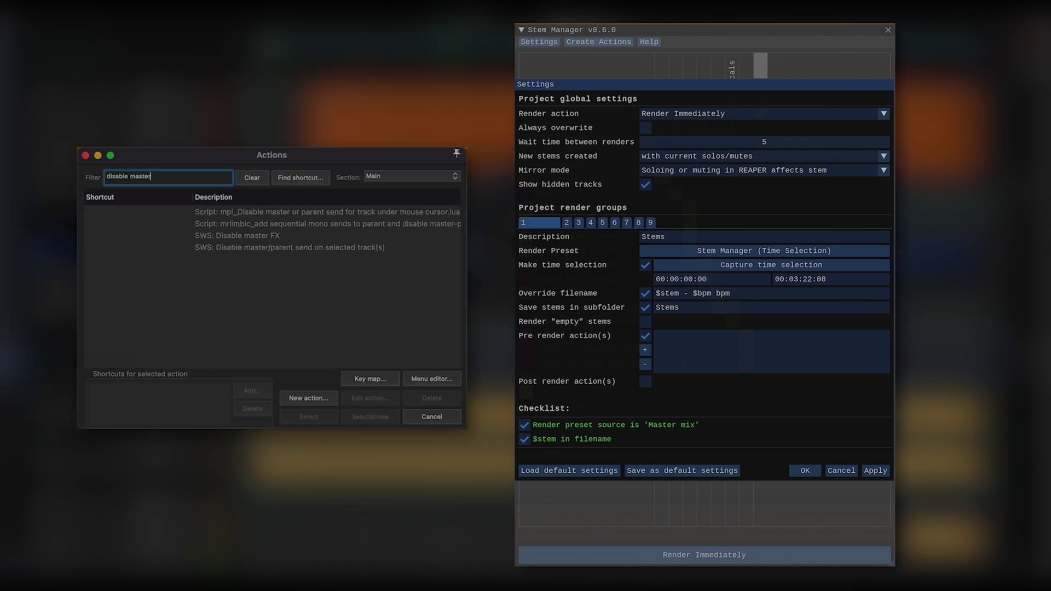
left_click(219, 236)
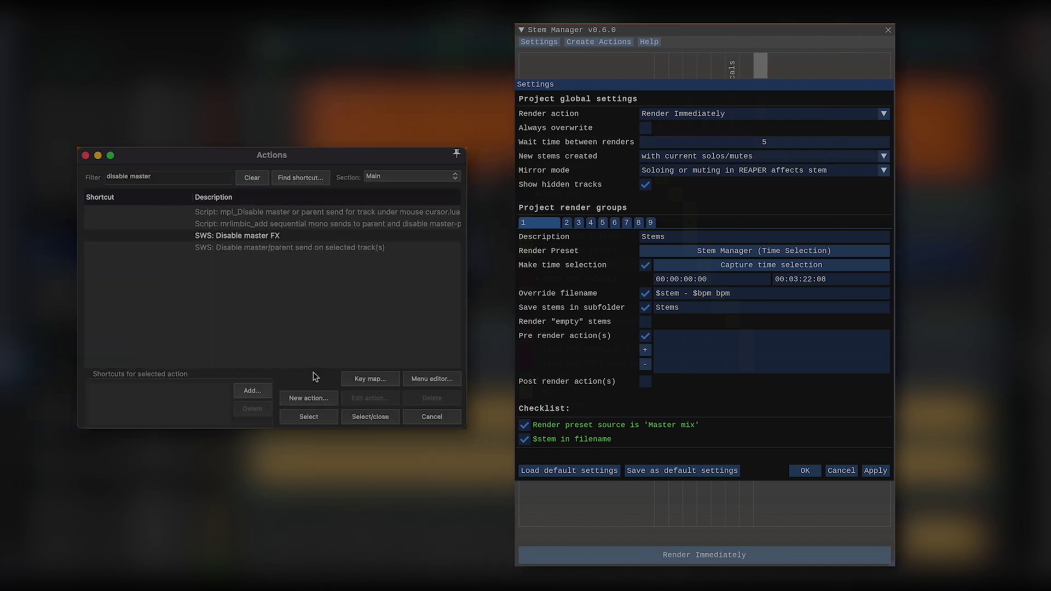
left_click(311, 420)
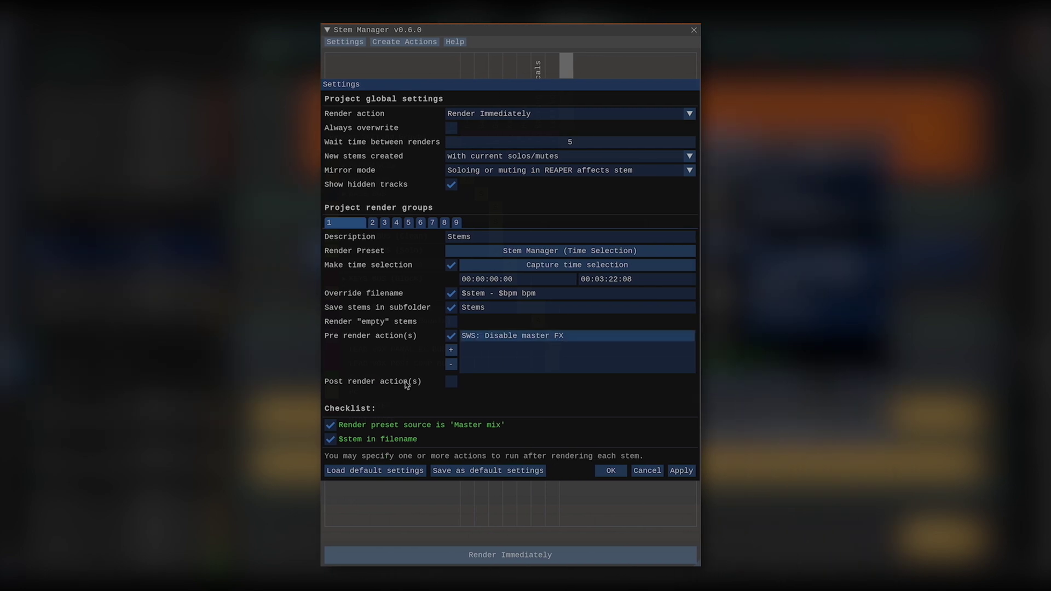
Enable post-render actions with SWS: Enable master FX, then close the action list.
left_click(451, 383)
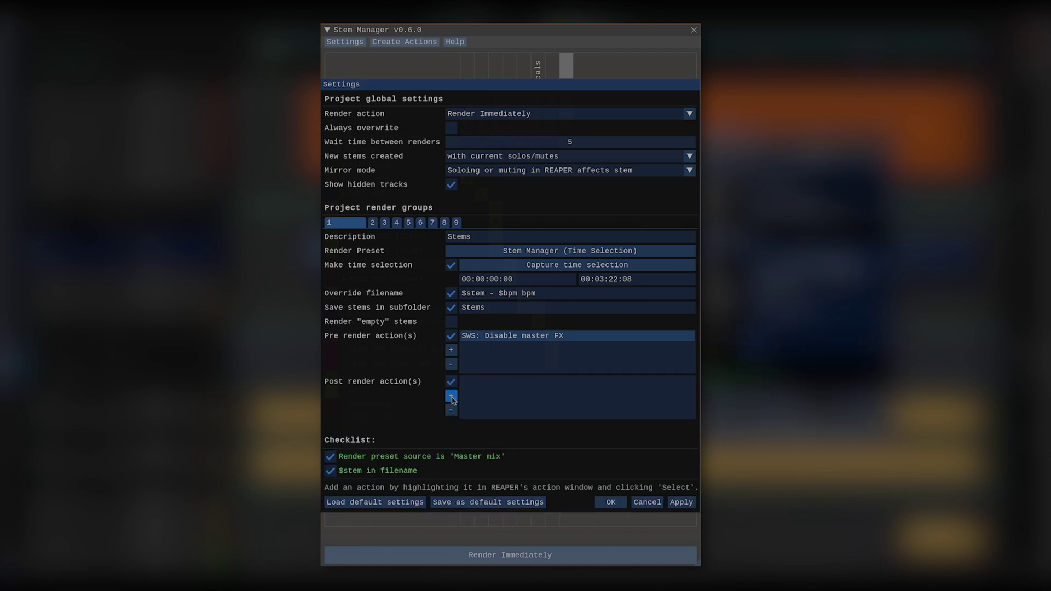
left_click(451, 396)
type("enable master")
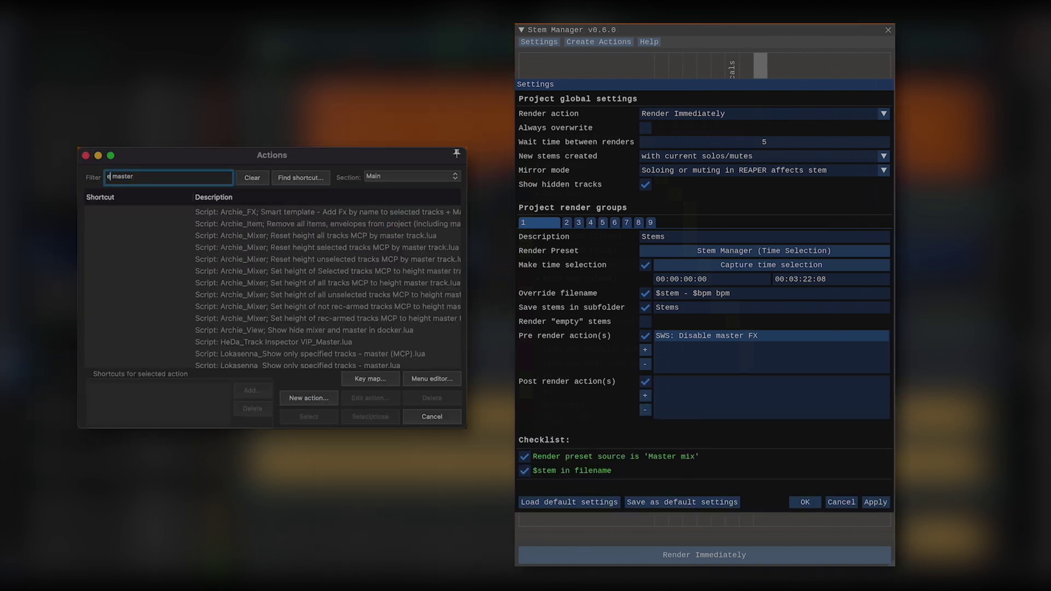
left_click(252, 215)
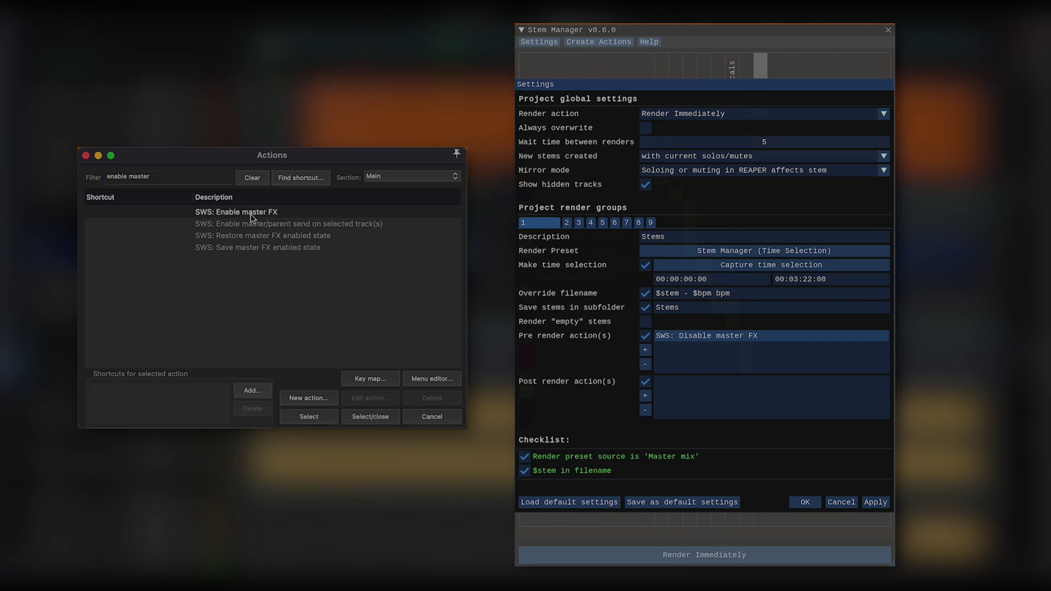
left_click(315, 419)
left_click(86, 156)
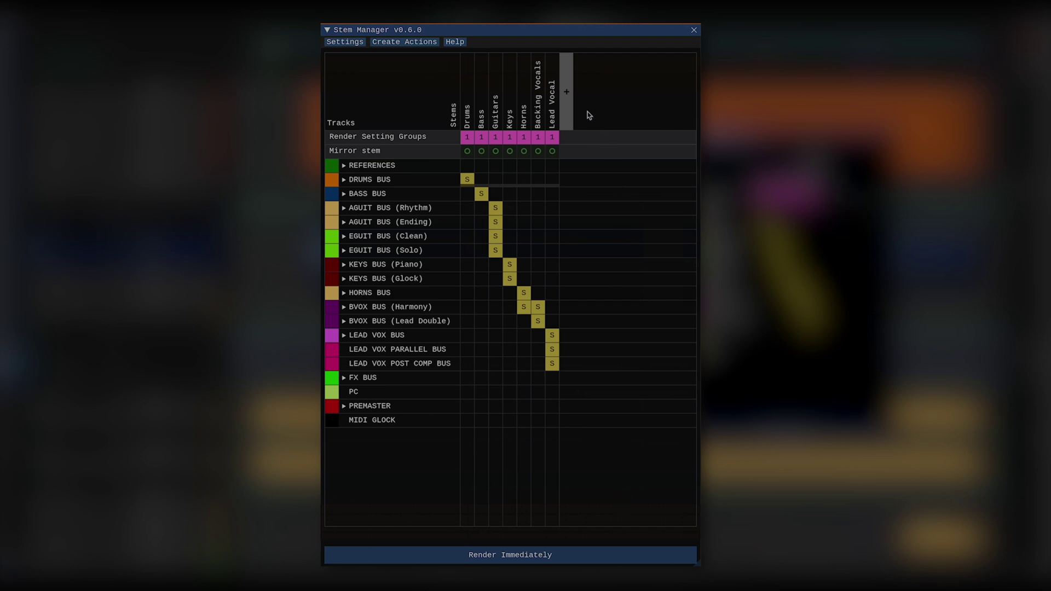
Add a Playback stem covering DRUMS BUS through HORNS BUS.
left_click(567, 93)
type("Playback")
key("Return")
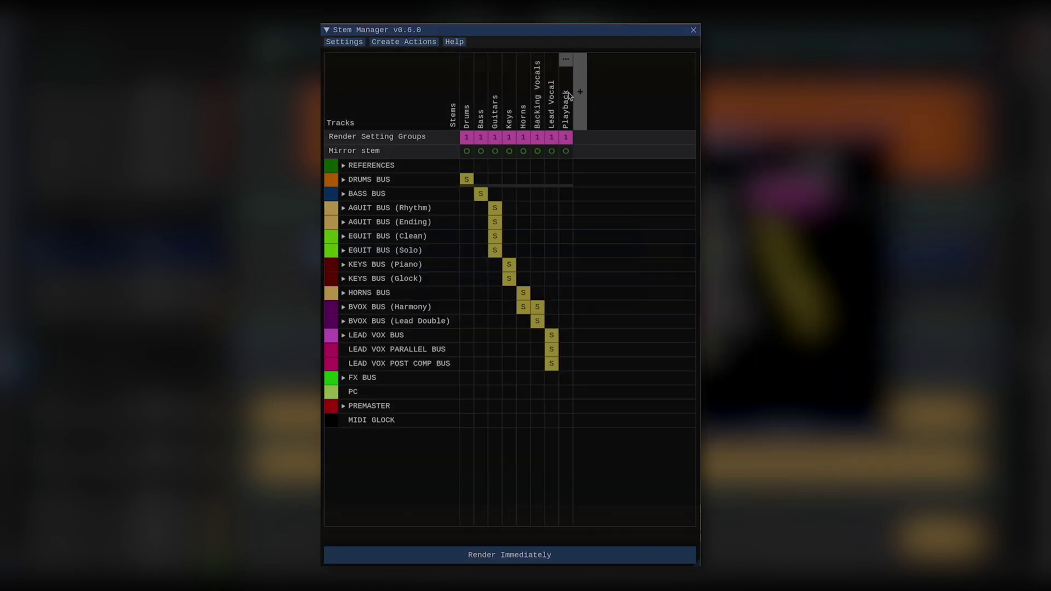
left_click(566, 179)
left_click_drag(570, 184, 566, 299)
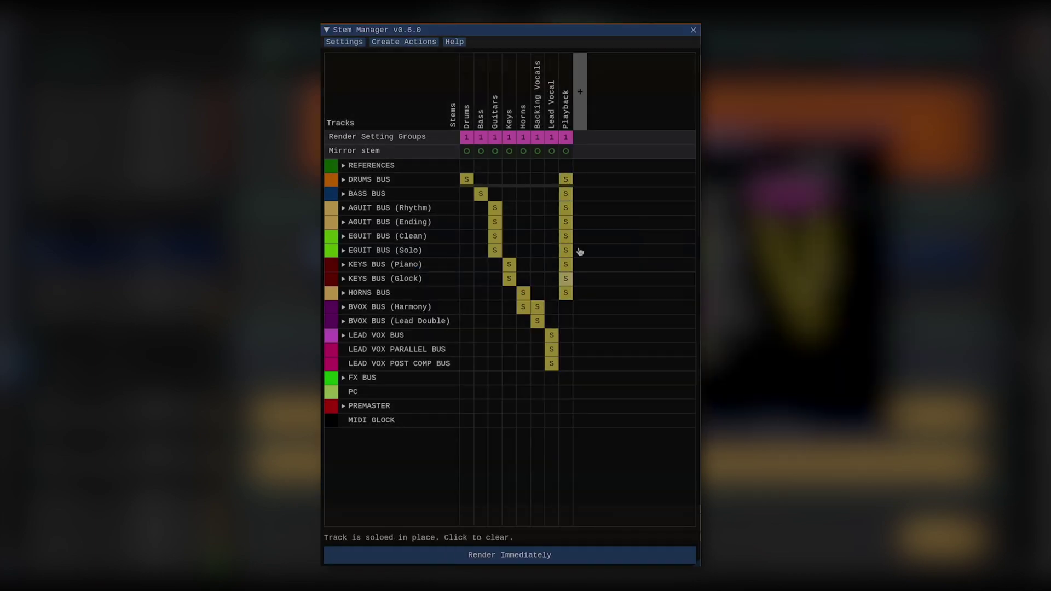
Add a TV Mix stem covering DRUMS BUS through KEYS BUS (Glock).
left_click(582, 97)
type("TV Mix")
key("Return")
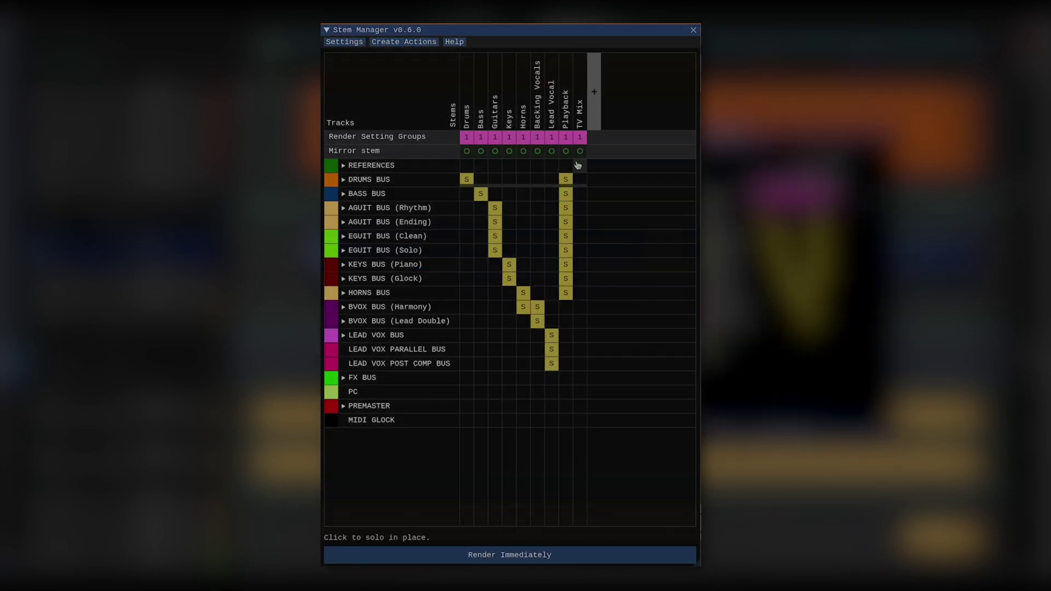
left_click_drag(579, 180, 578, 323)
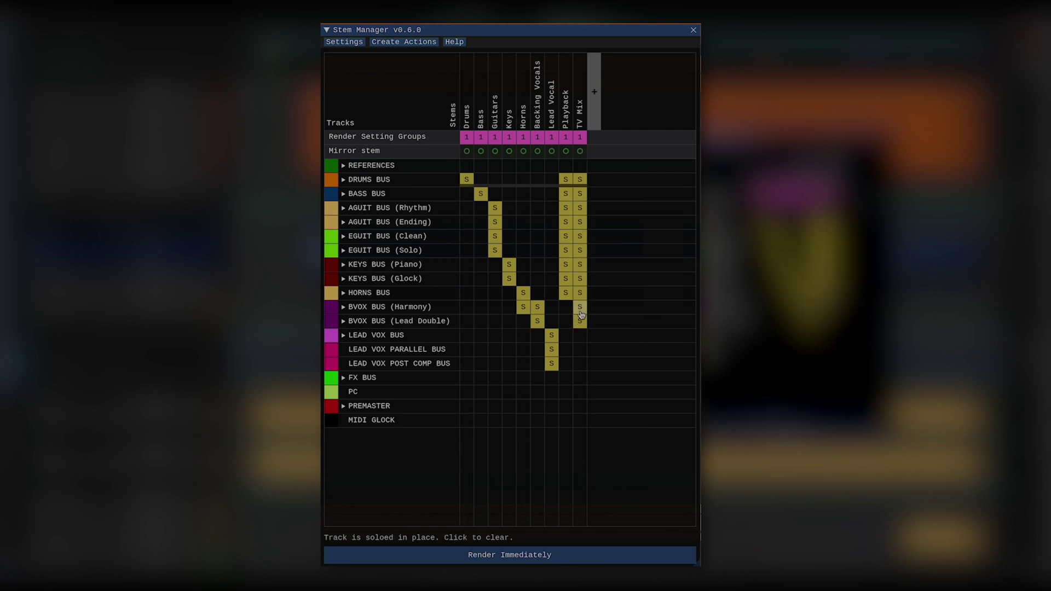
Add a BVOX stem containing both BVOX BUS tracks.
left_click(594, 92)
type("BVOX")
key("Return")
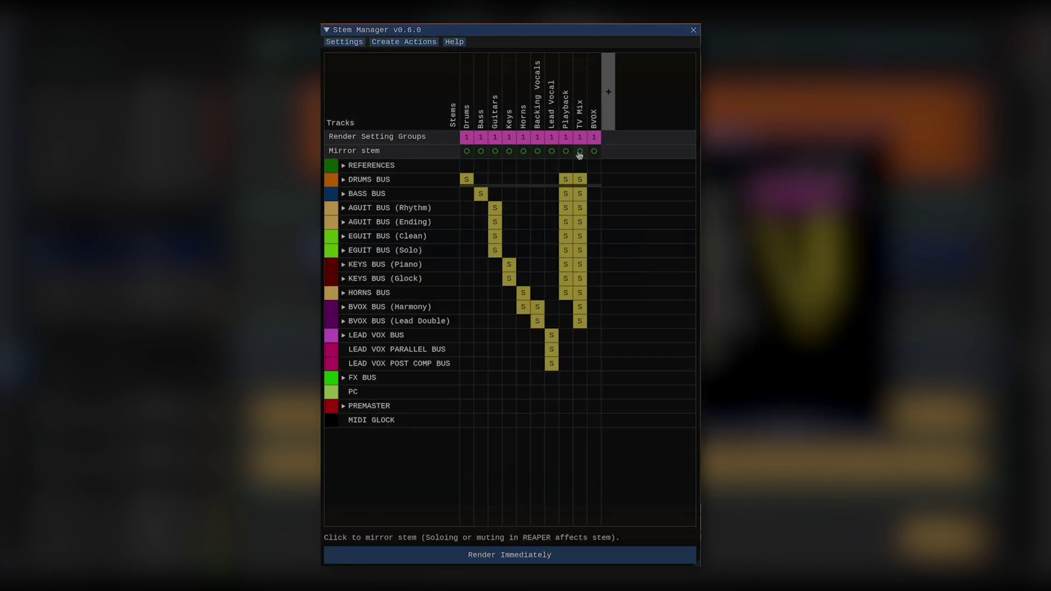
left_click_drag(594, 307, 594, 321)
Add an A-Capella stem containing BVOX BUS (Harmony).
left_click(608, 92)
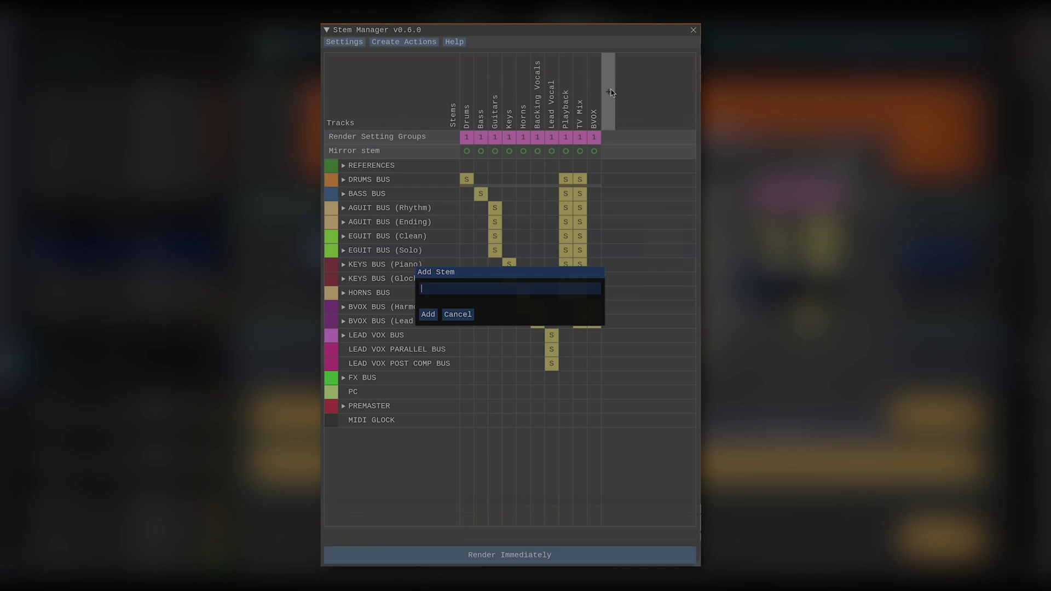
type("A-Capella")
key("Return")
left_click(608, 306)
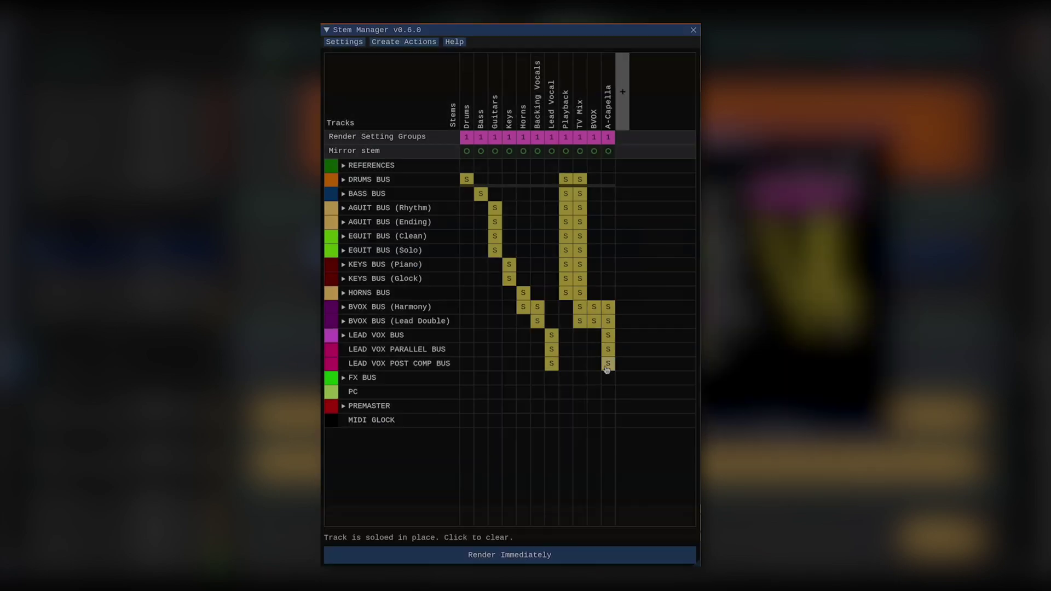
Add a Dry Vocal stem soloing the three lead vox buses and muting FX BUS.
left_click(622, 66)
type("Dry Vocal")
key("Return")
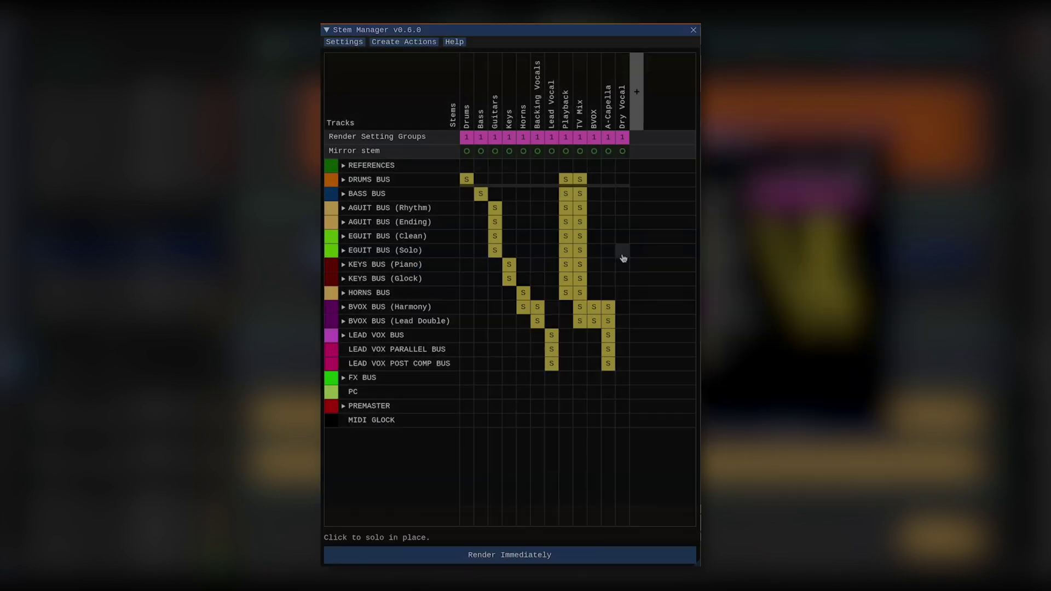
left_click(622, 350)
left_click(622, 364)
left_click(622, 335)
left_click(622, 378)
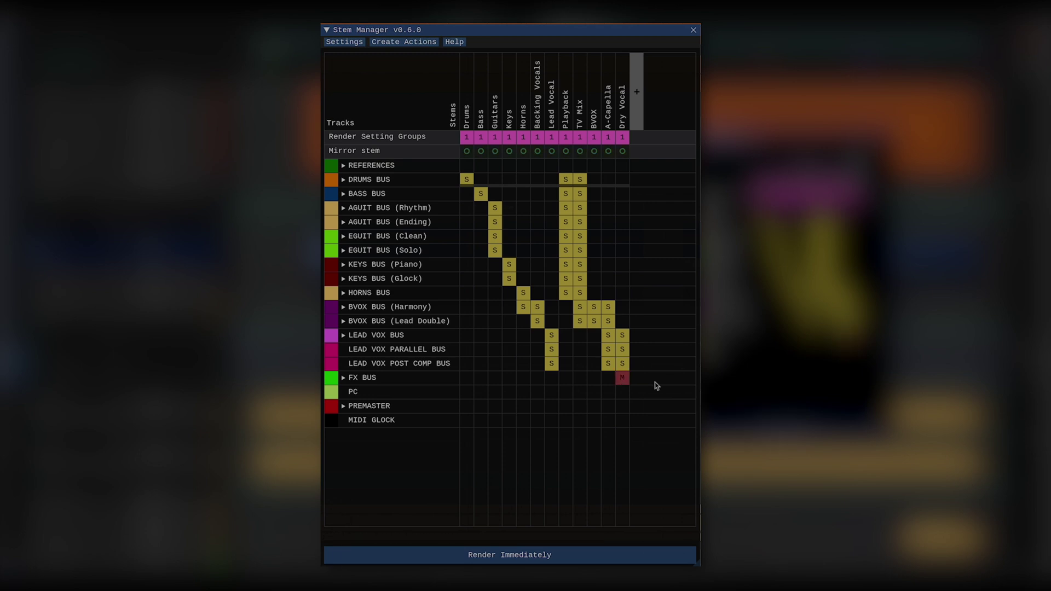
Add a Mix stem in group 3; move TV Mix, A-Capella and Dry Vocal to group 2.
left_click(638, 84)
type("Mix")
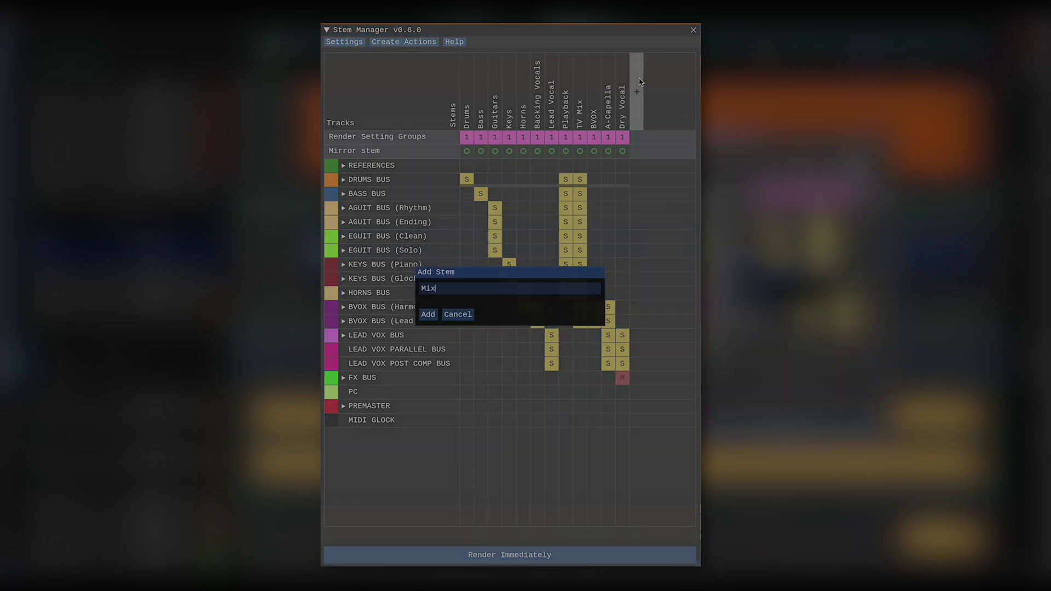
key("Return")
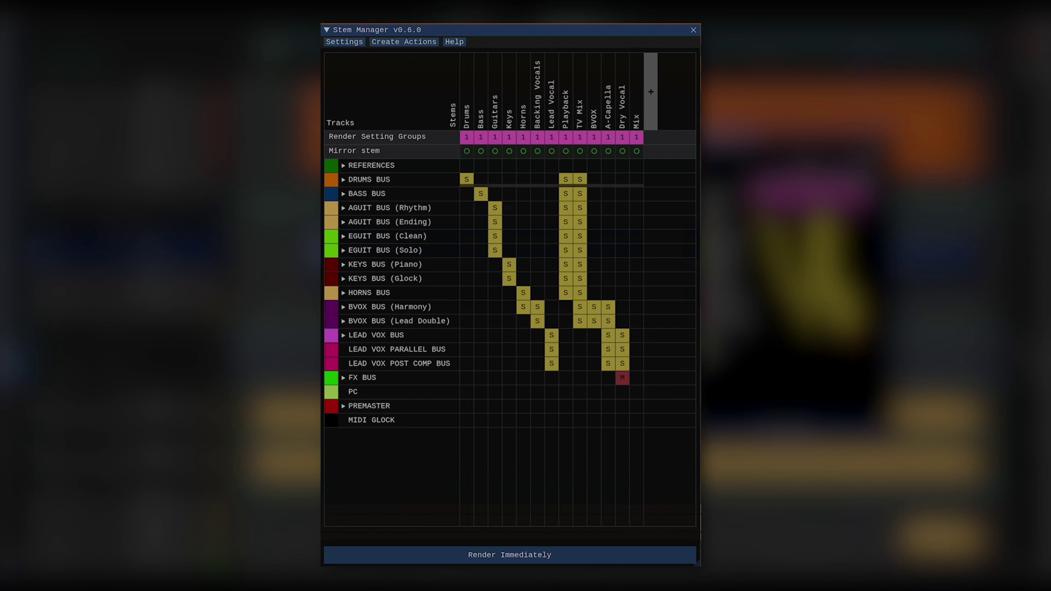
left_click(579, 137)
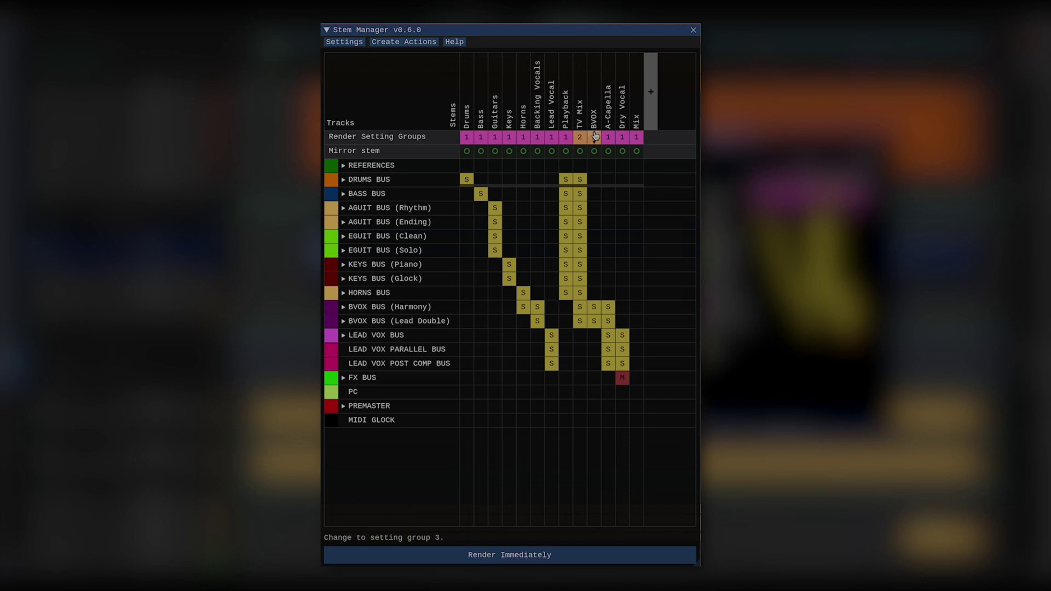
left_click(610, 137)
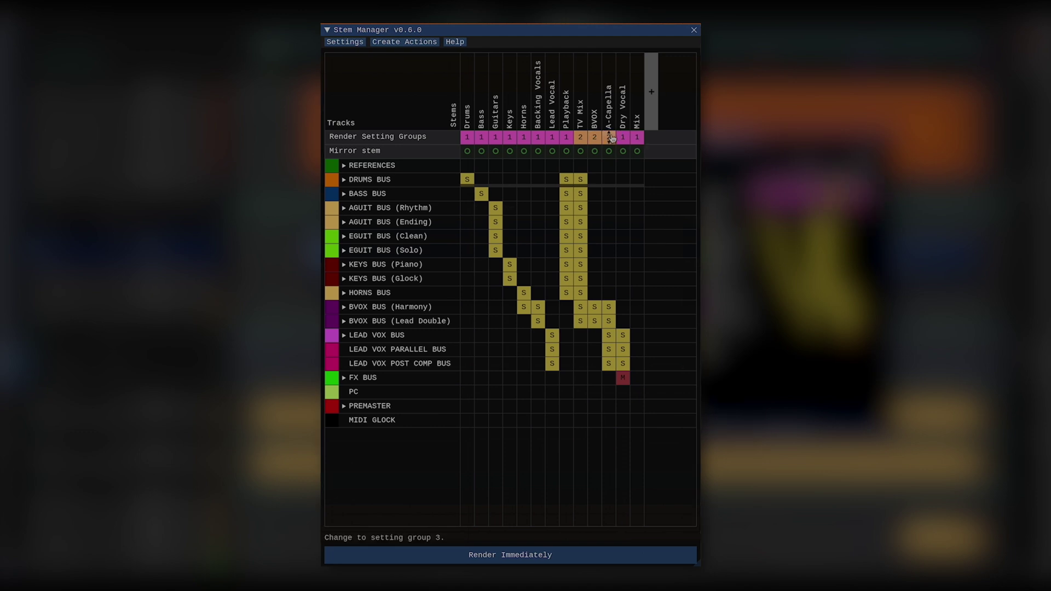
left_click(623, 137)
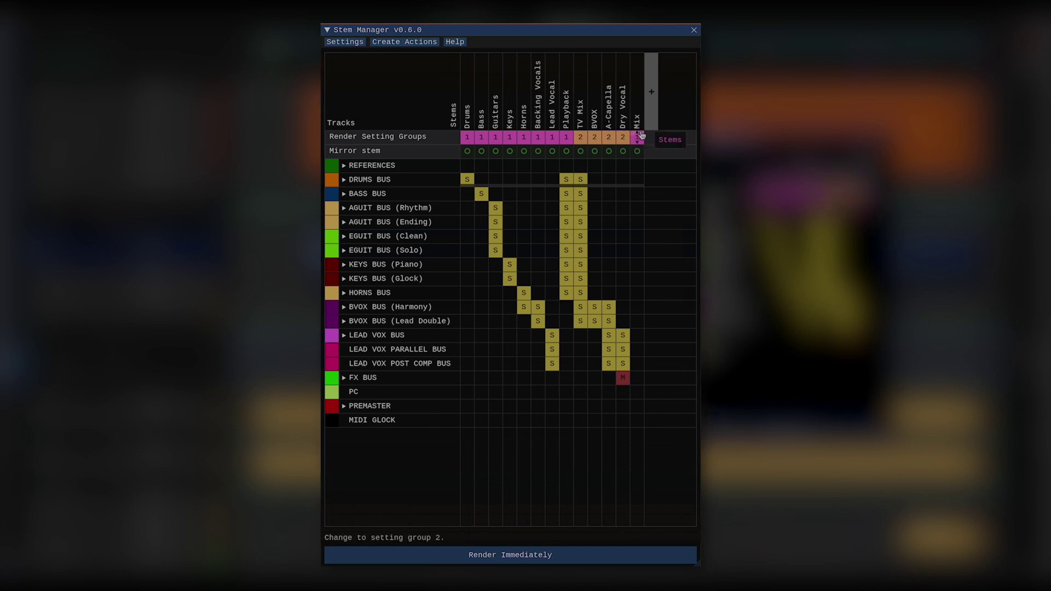
left_click(638, 137)
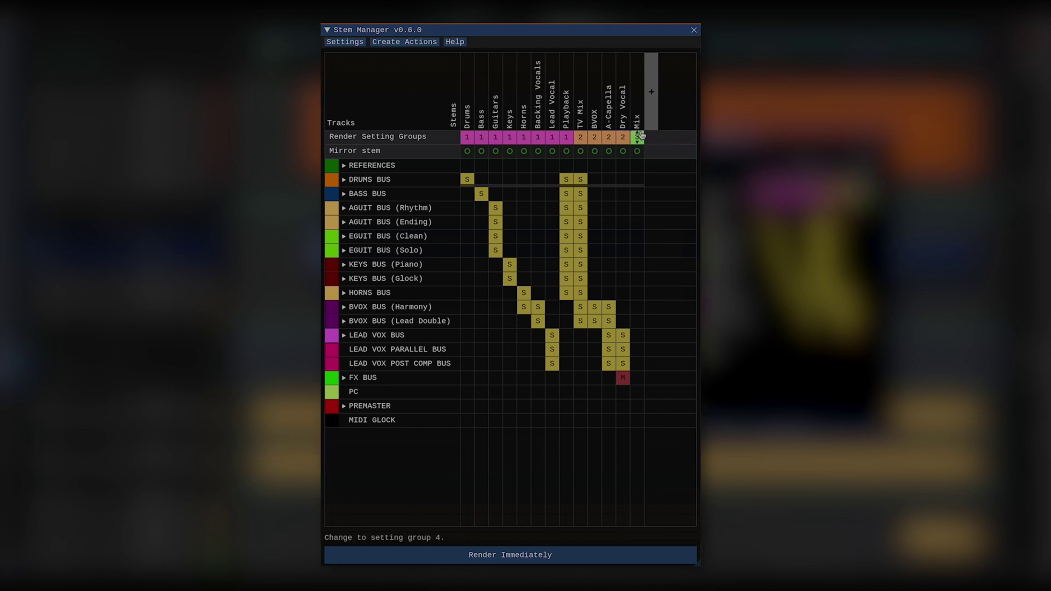
Give group 2 the Stem Manager (Time Selection) preset, enable Make time selection, starting at 2.4.90.
left_click(351, 45)
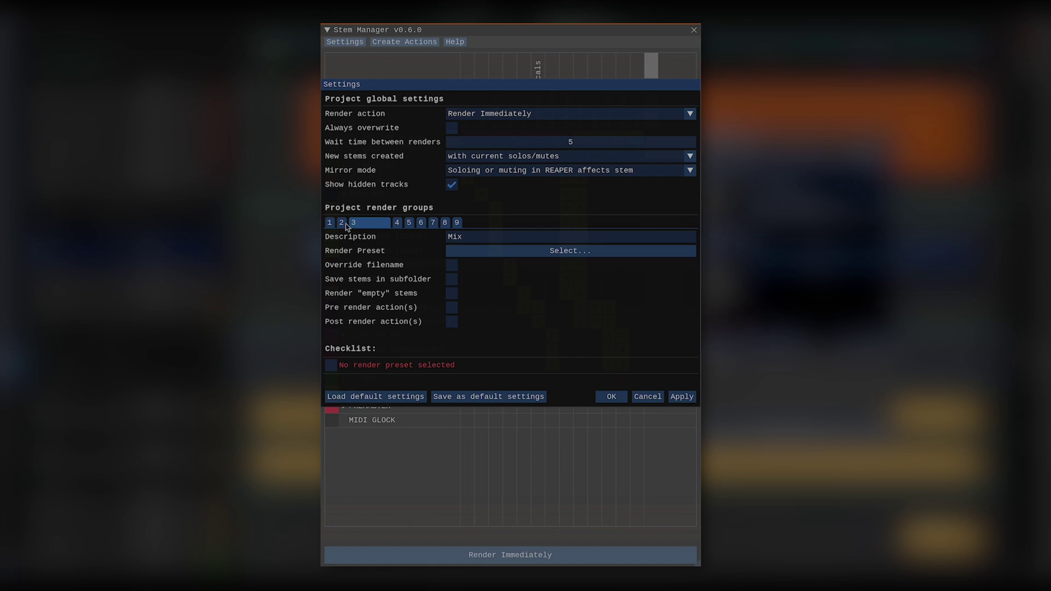
left_click(547, 250)
scroll(542, 379, "down", 1)
scroll(542, 378, "down", 3)
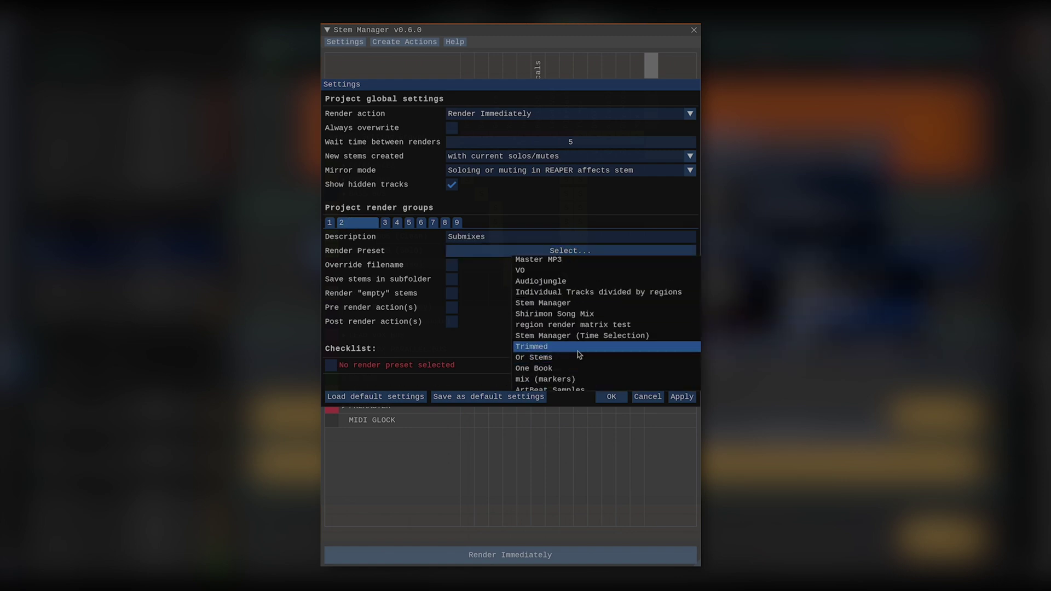
left_click(564, 333)
left_click(453, 265)
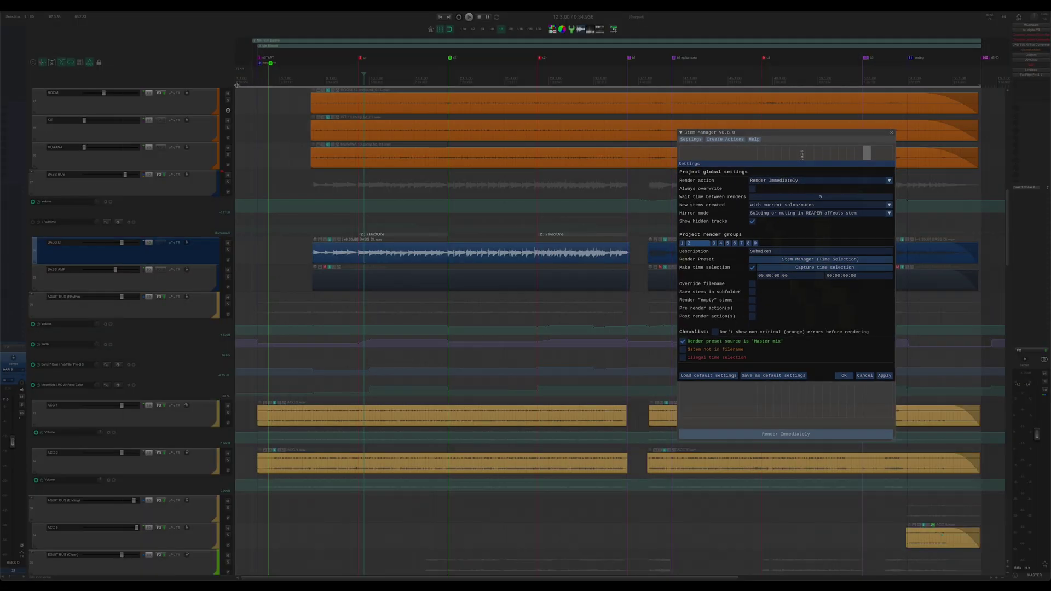
left_click_drag(236, 85, 621, 86)
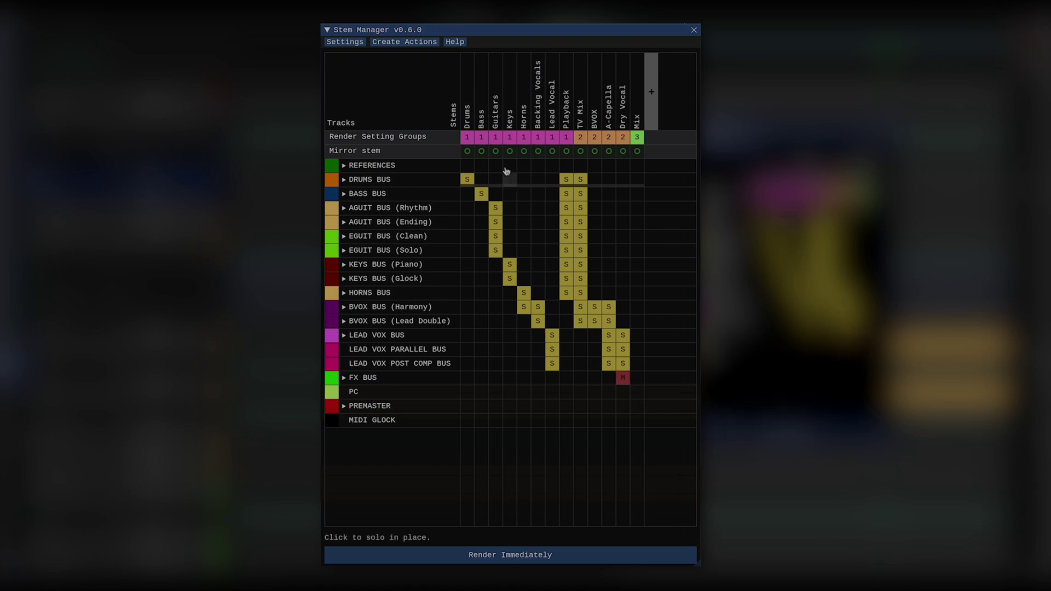
Create the Toggle 'Drums' mirroring action from the Stem Toggle Actions list.
left_click(392, 44)
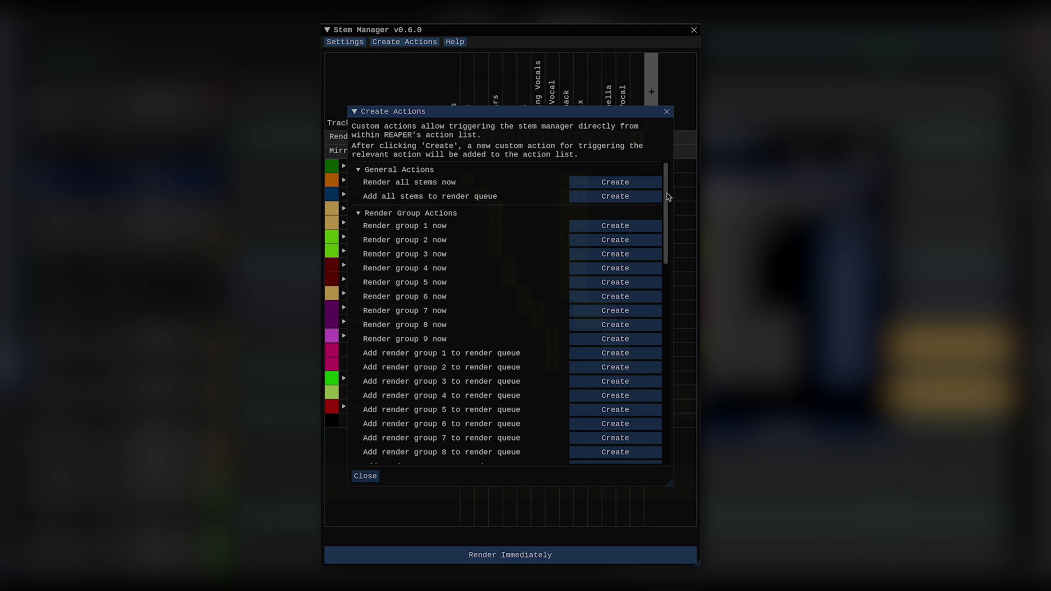
left_click_drag(668, 189, 681, 408)
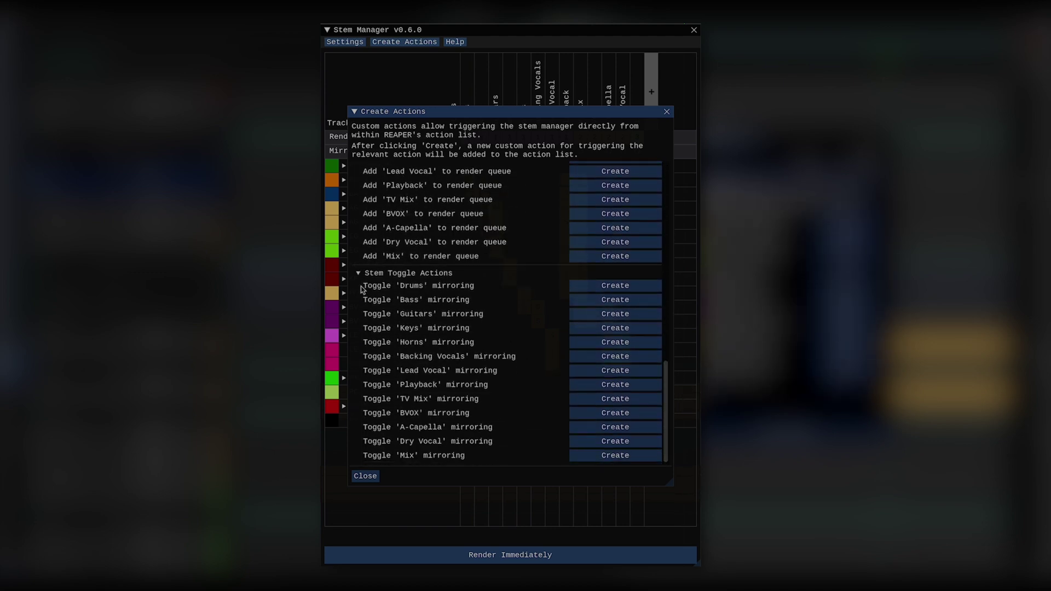
left_click(588, 288)
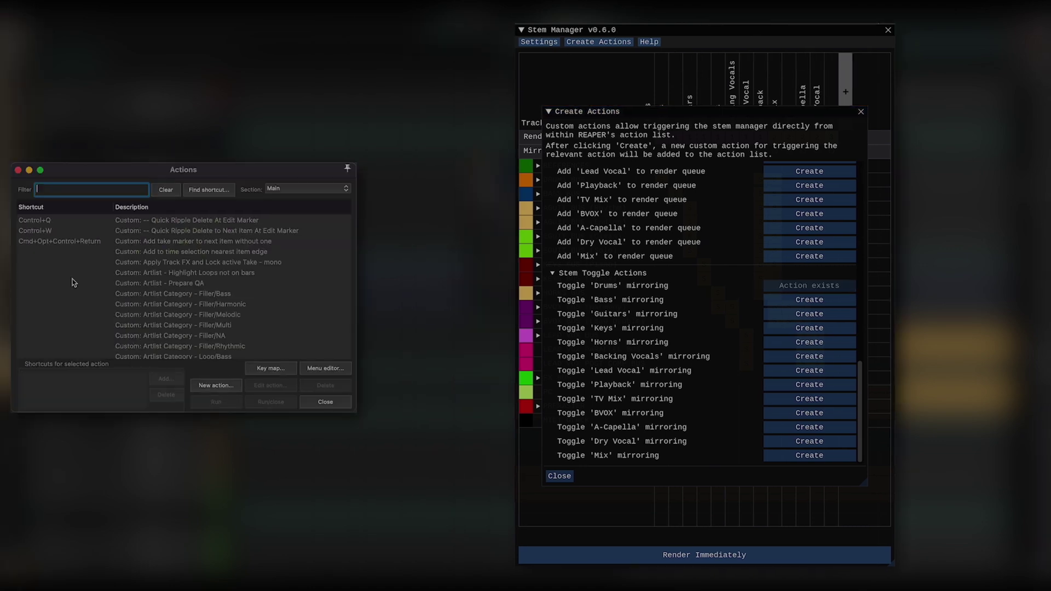
Filter the Actions list for 'toggle drum' and run the Stem Manager Drums mirroring toggle script.
type("toggle drum")
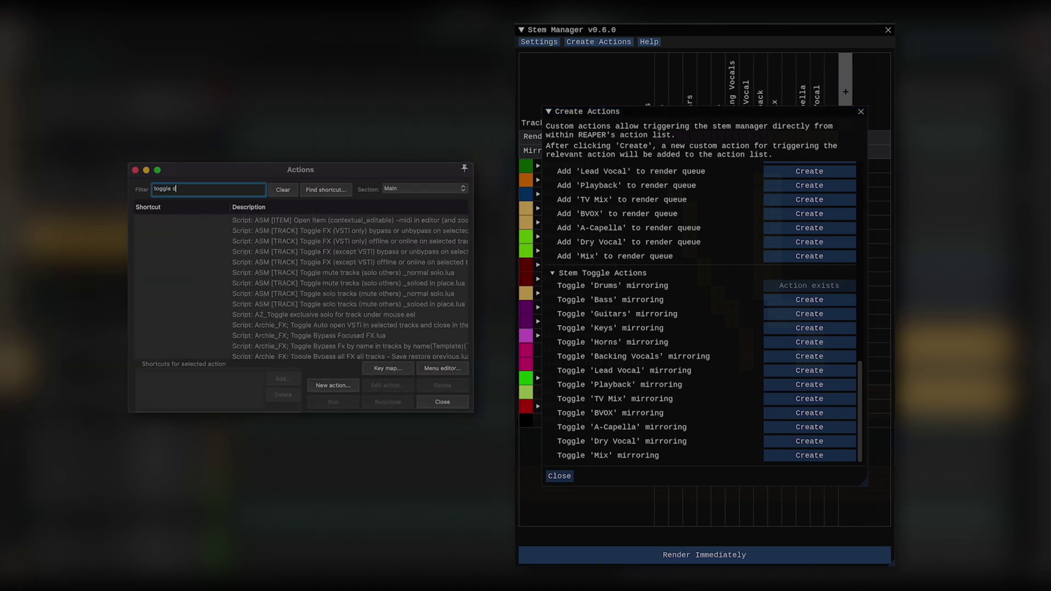
left_click(369, 224)
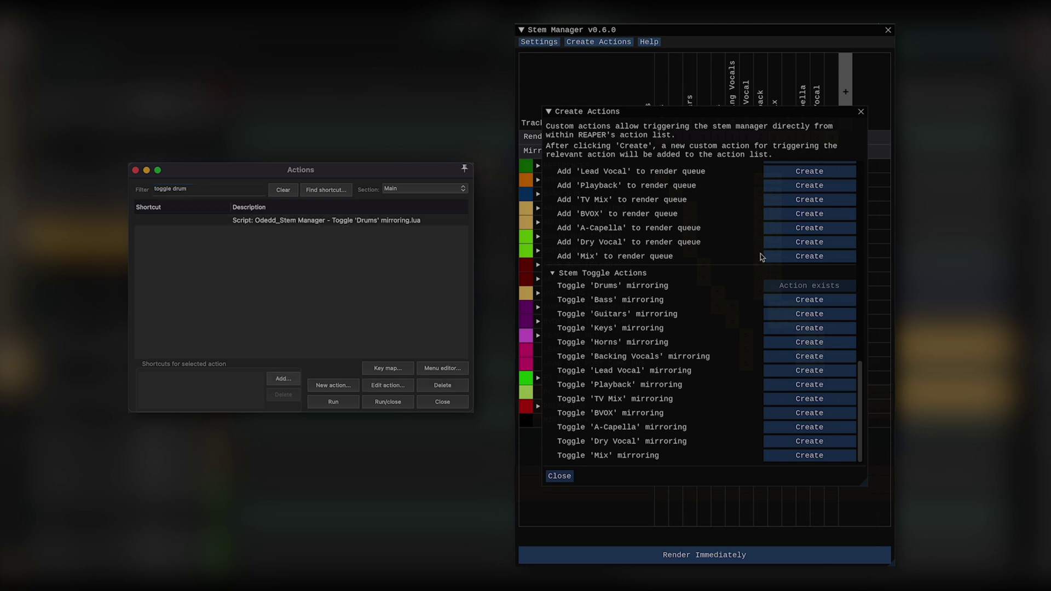
left_click(560, 476)
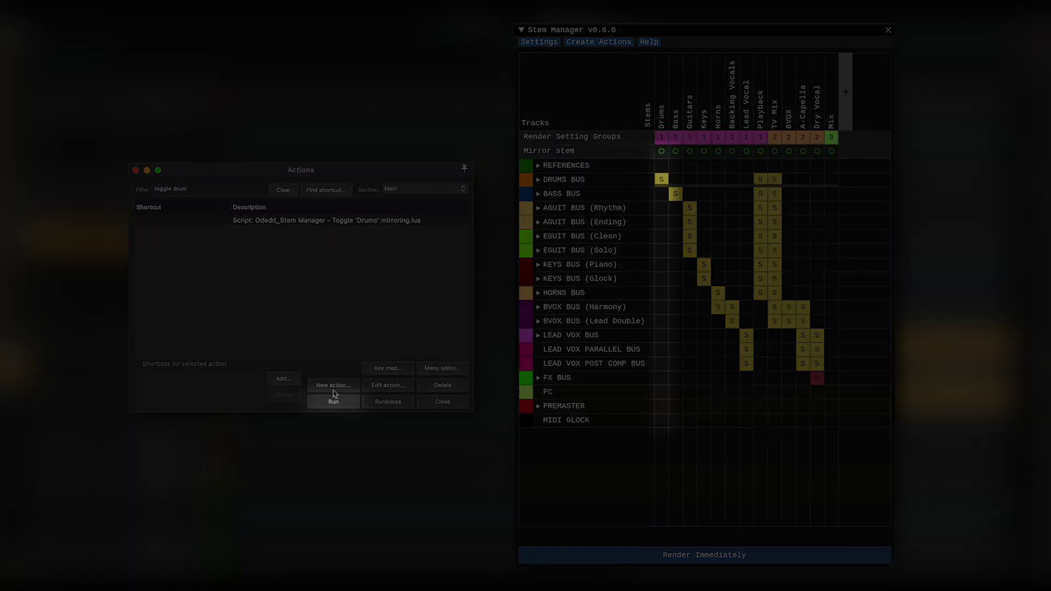
left_click(333, 403)
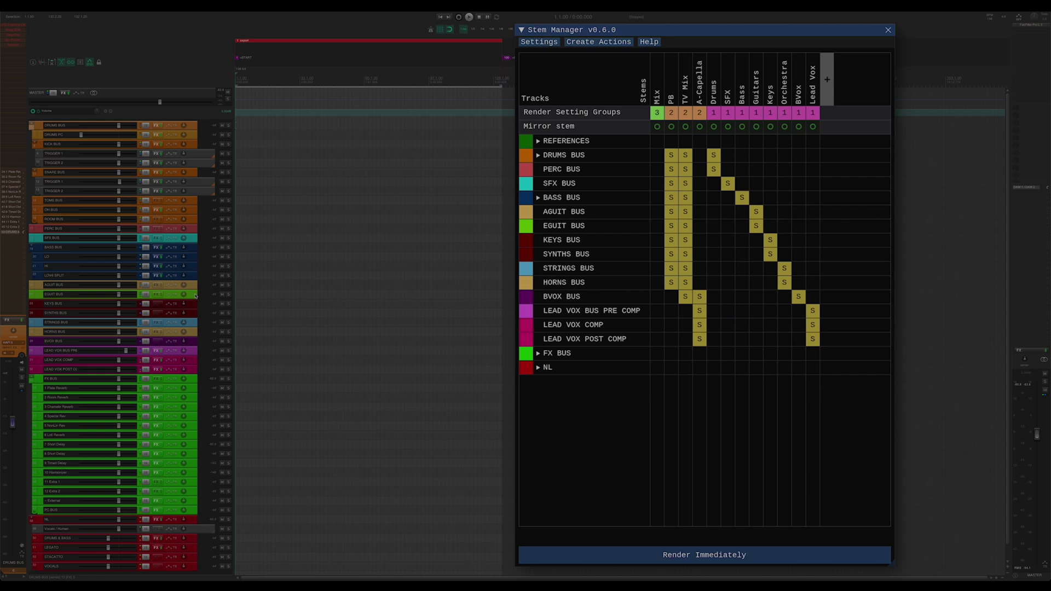
Duplicate the EGUIT BUS track and save it as a track template named 'E Gu'.
left_click(195, 297)
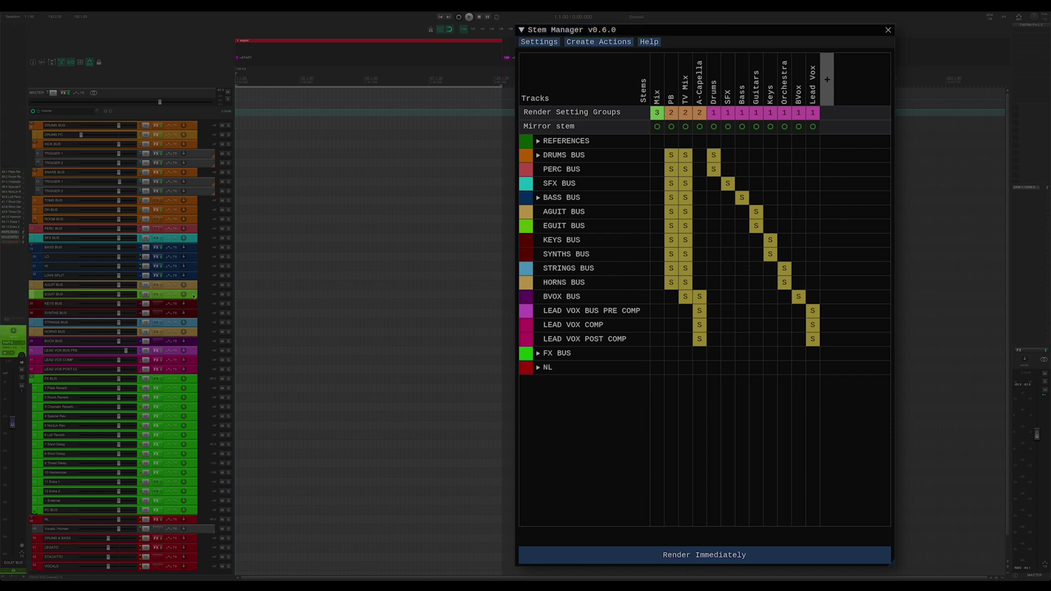
key("ctrl+d")
key("ctrl+d")
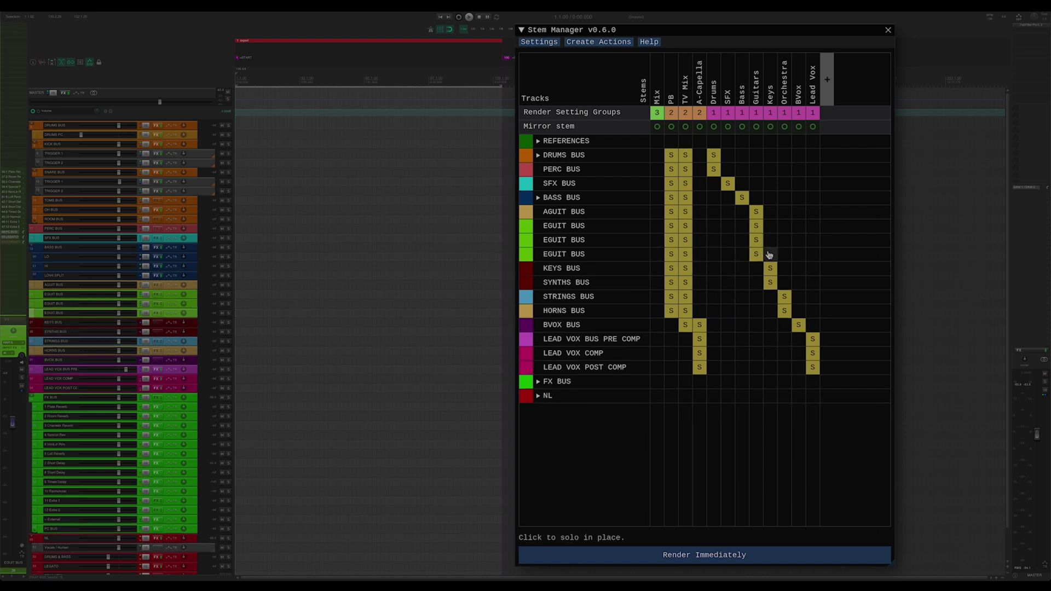
right_click(195, 312)
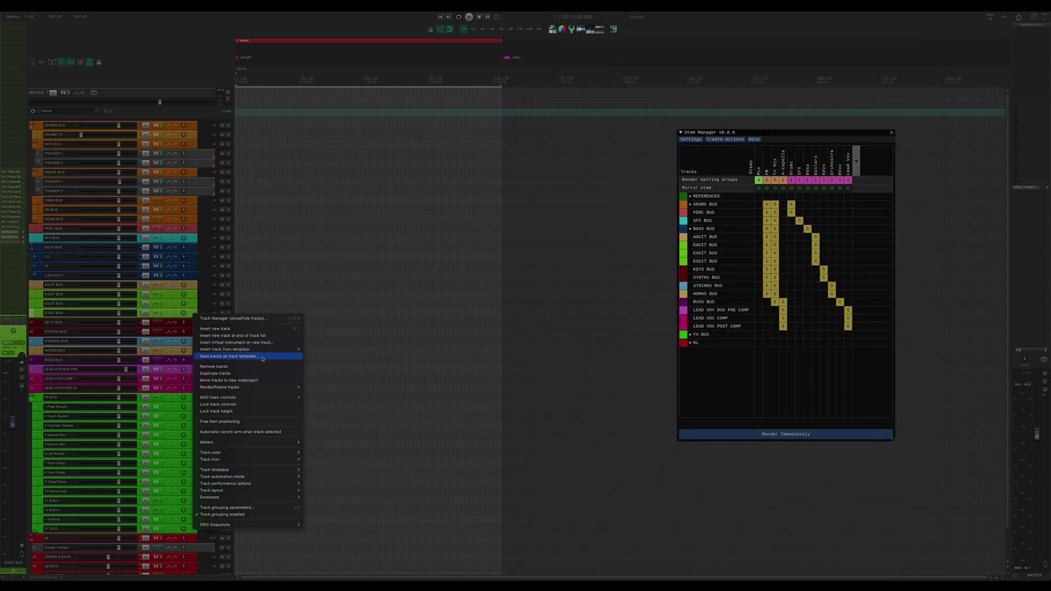
left_click(252, 355)
type("E Gu")
key("Return")
Insert the E Guitar track template into the empty project.
right_click(55, 98)
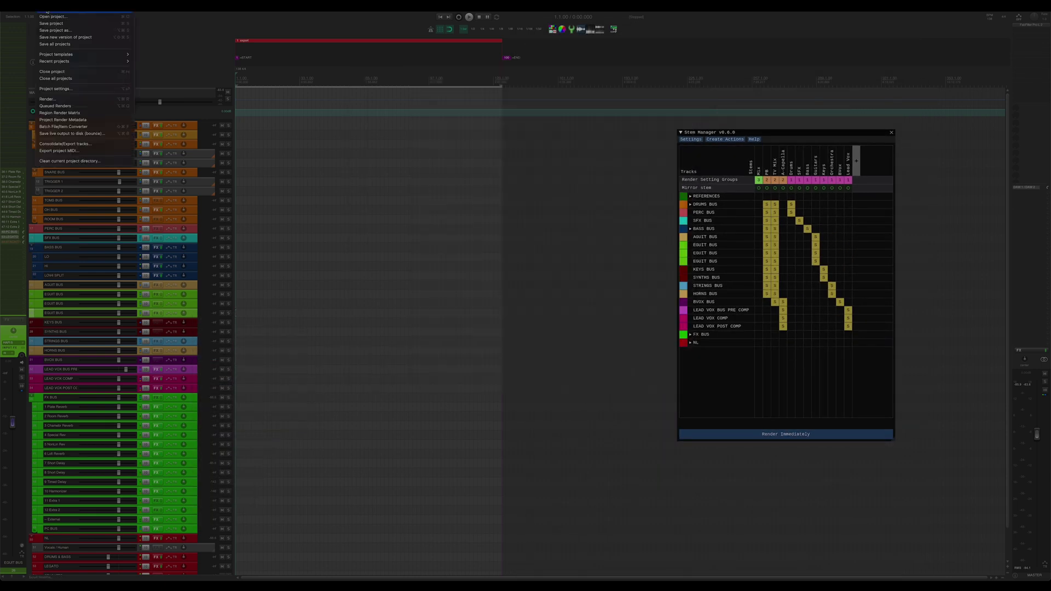
left_click(82, 153)
right_click(170, 161)
mouse_move(224, 184)
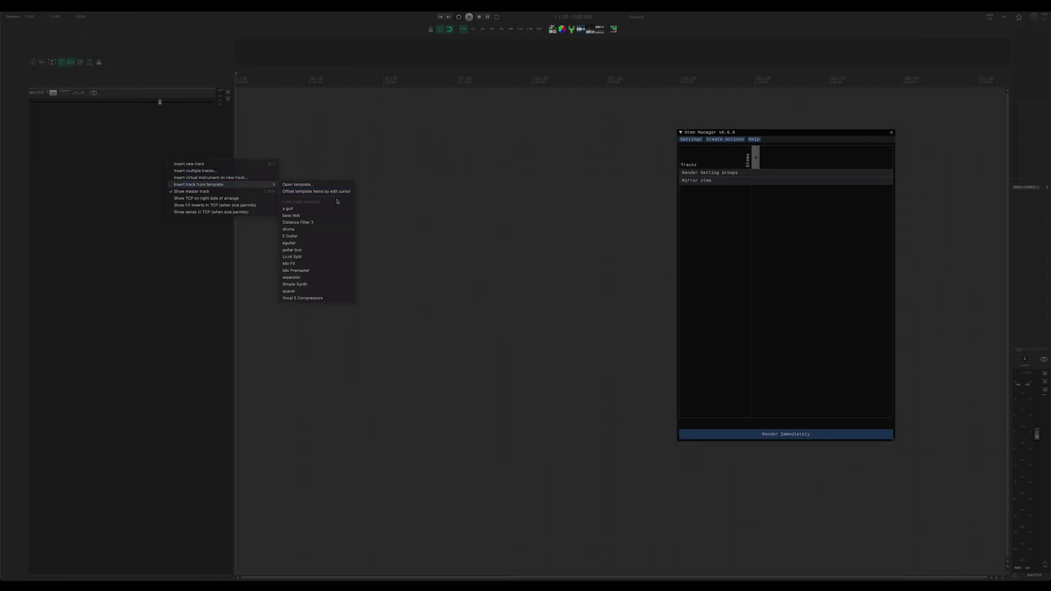
left_click(340, 237)
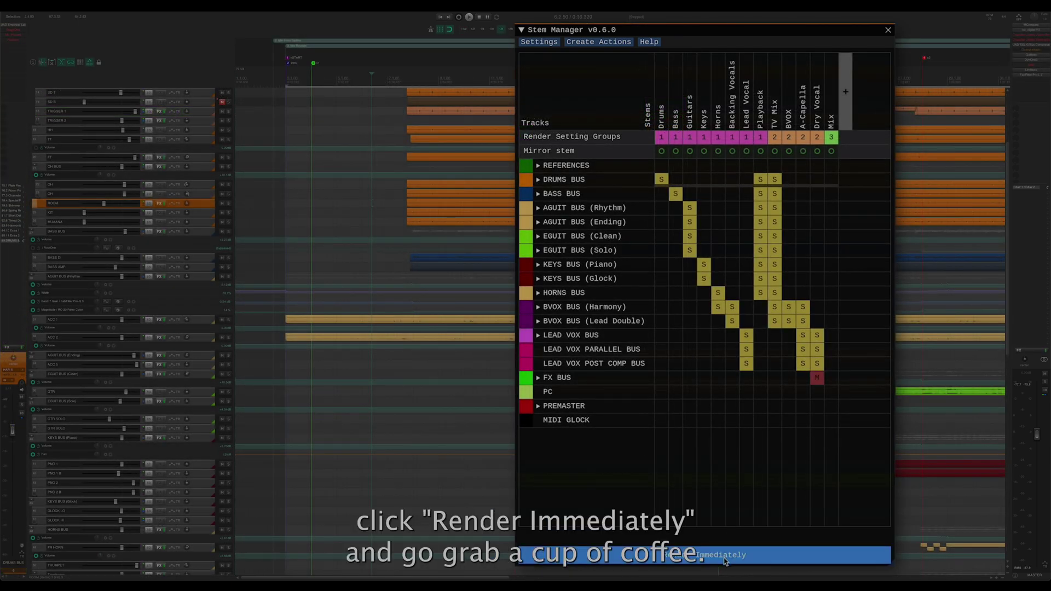
Start rendering every configured stem immediately, beginning with Drums.
left_click(726, 555)
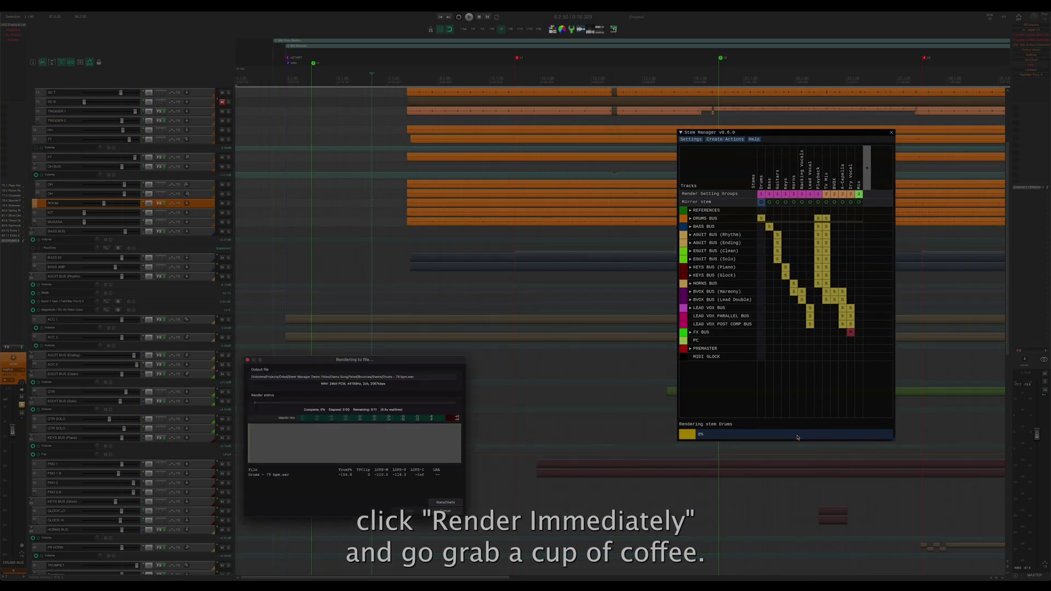